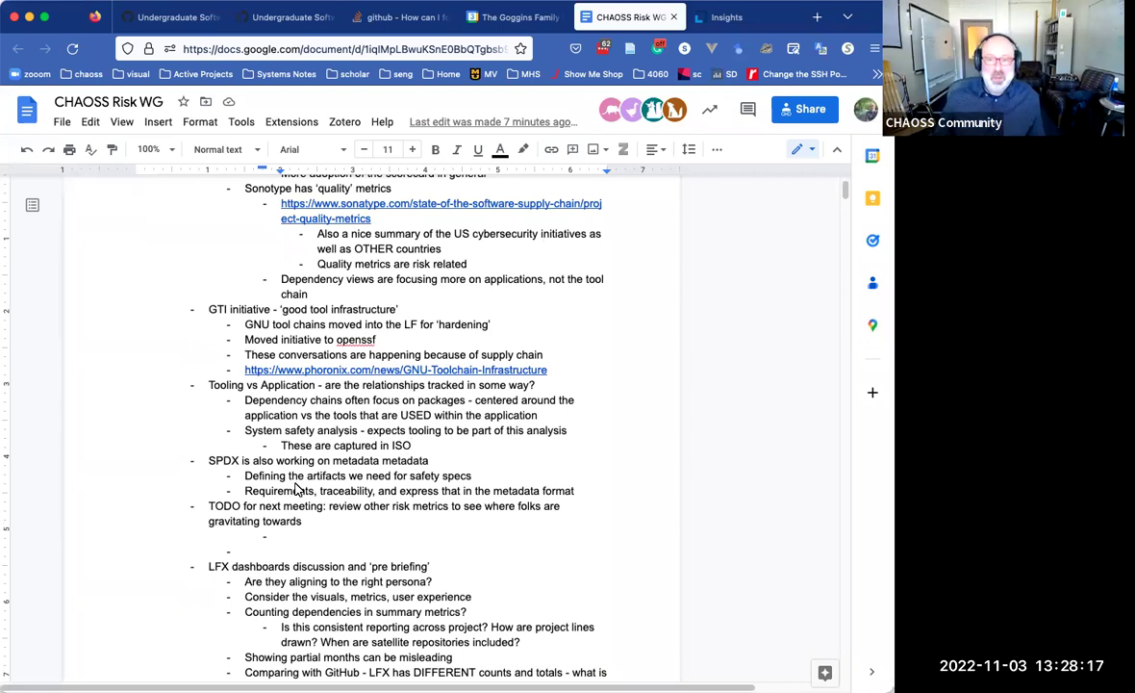
# Step: Review the November 3, 2022 notes, including the GTI initiative, tooling, SPDX, TODO and LFX dashboard items
pyautogui.scroll(5, 297, 489)
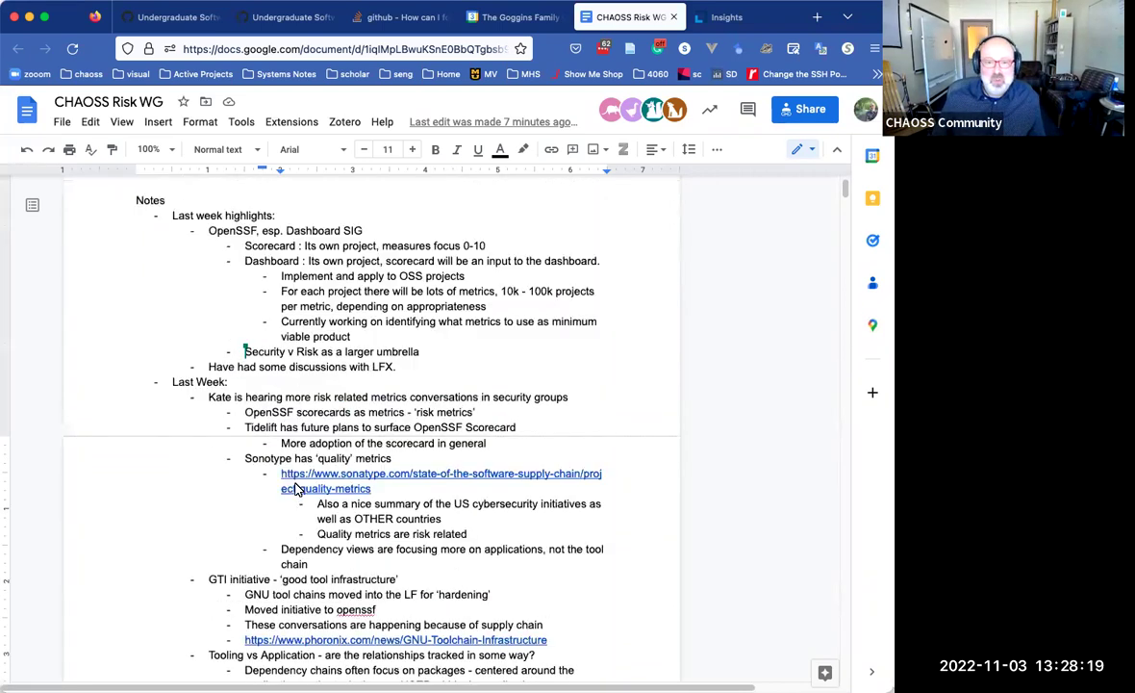
pyautogui.scroll(1, 346, 549)
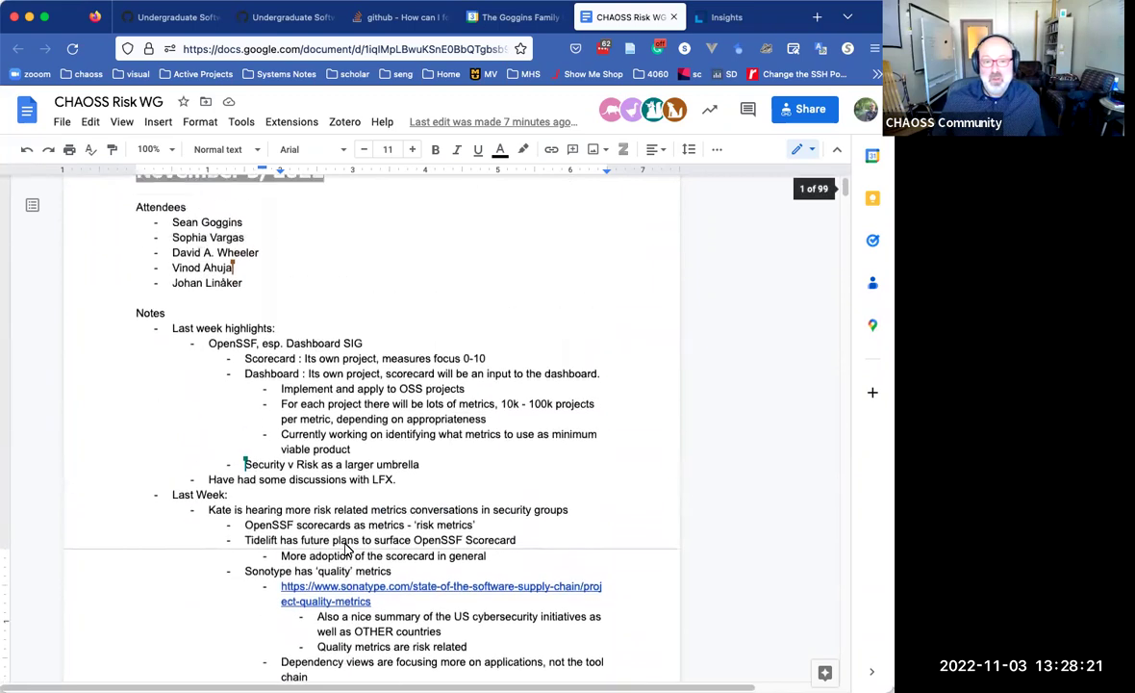
pyautogui.scroll(-10, 347, 550)
pyautogui.scroll(-3, 347, 549)
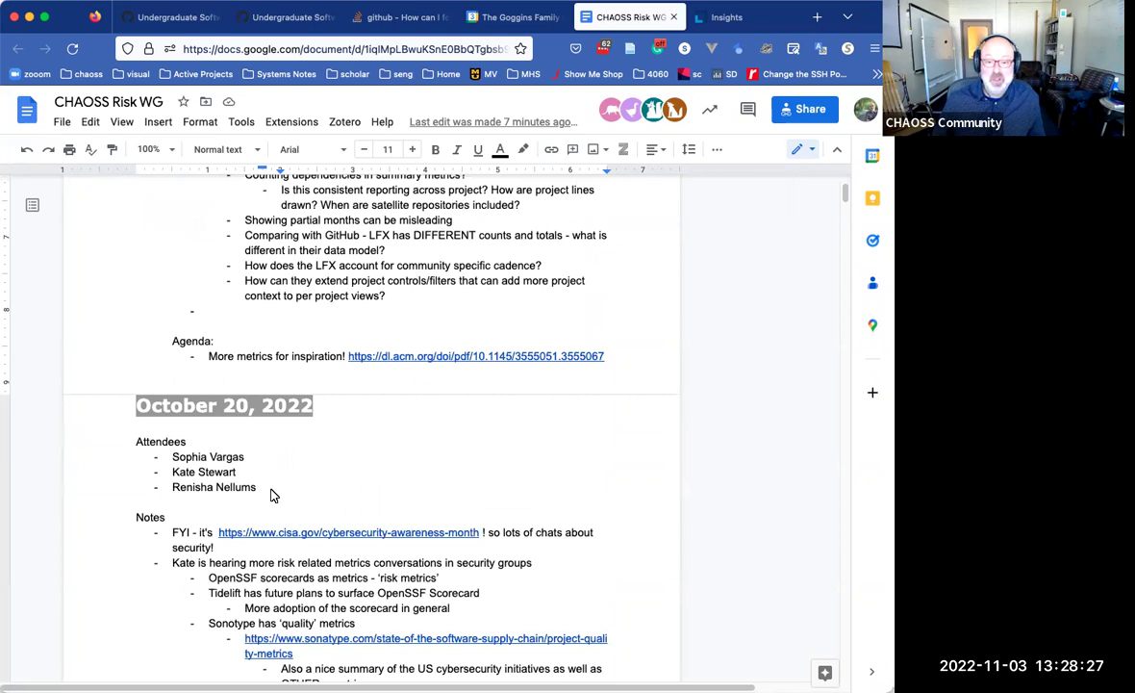
pyautogui.scroll(9, 270, 494)
pyautogui.scroll(3, 272, 495)
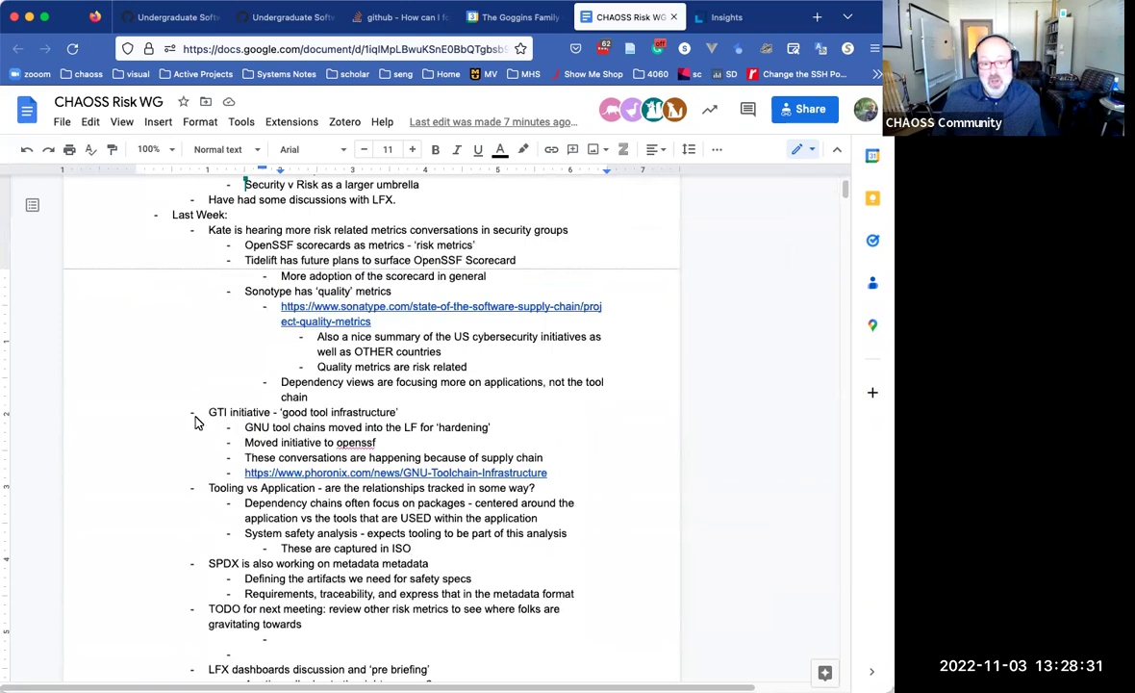
pyautogui.tripleClick(211, 413)
pyautogui.moveTo(256, 434); pyautogui.dragTo(513, 550)
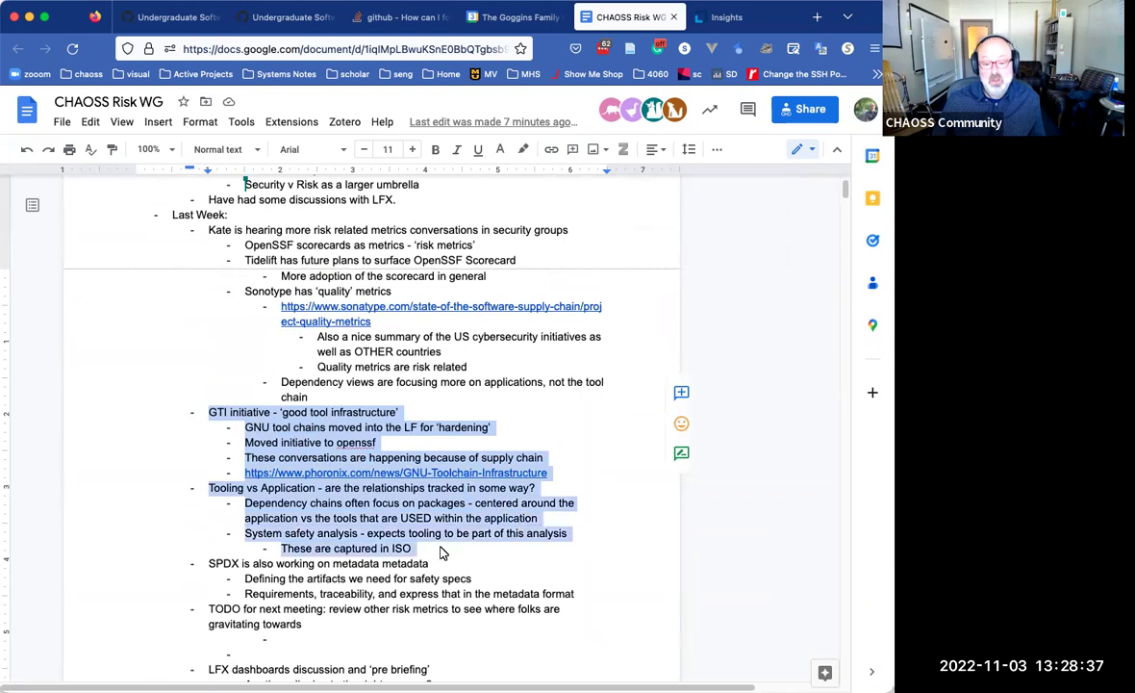
pyautogui.scroll(-5, 409, 510)
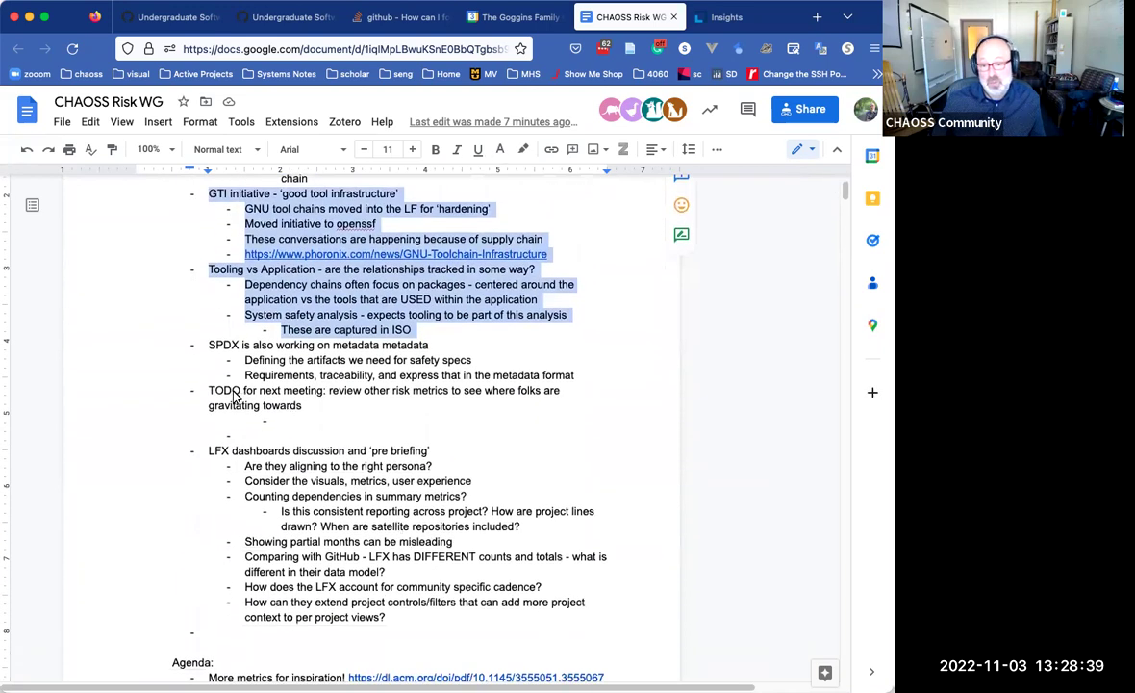
pyautogui.click(210, 394)
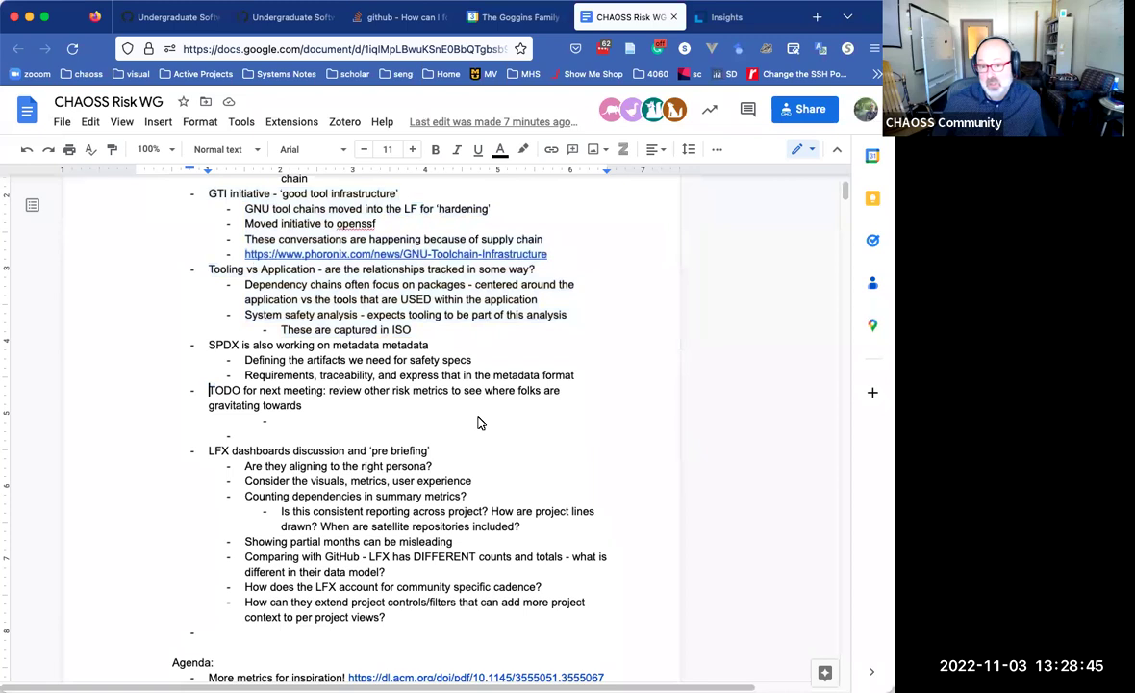
# Step: Replace 'good tool infrastructure' in the GTI initiative bullet with 'GNU Tool Chain Infrastructure'
pyautogui.scroll(3, 440, 415)
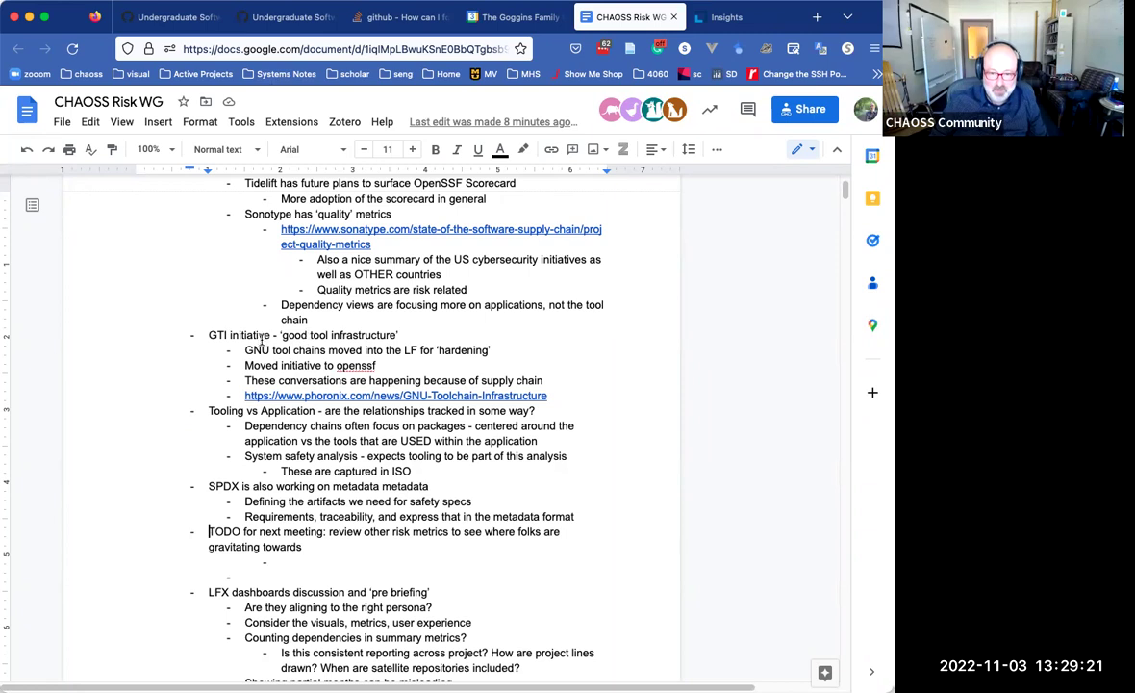
pyautogui.moveTo(282, 334); pyautogui.dragTo(399, 335)
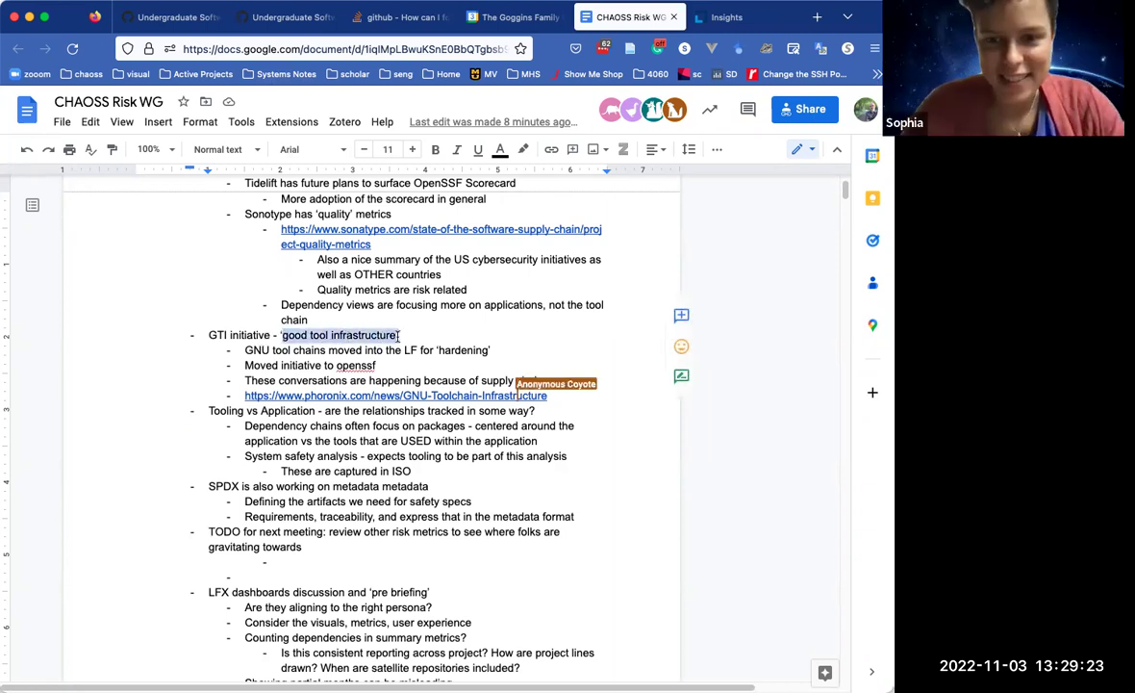
pyautogui.write("GTI initiative - 'G")
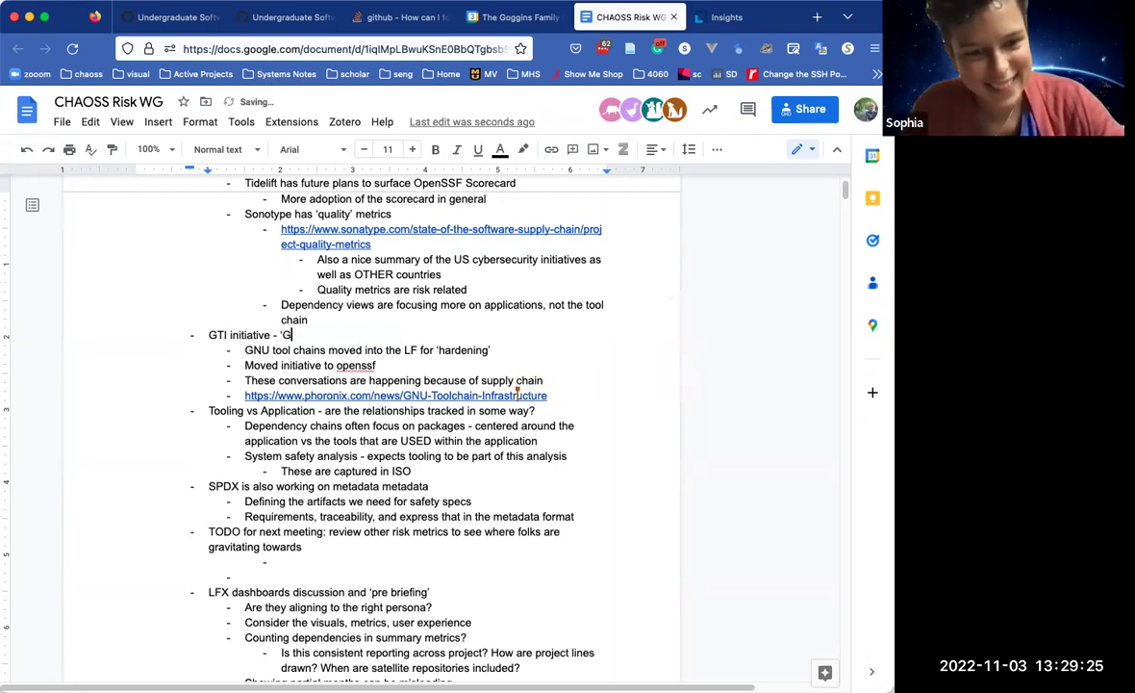
pyautogui.write('NU Too')
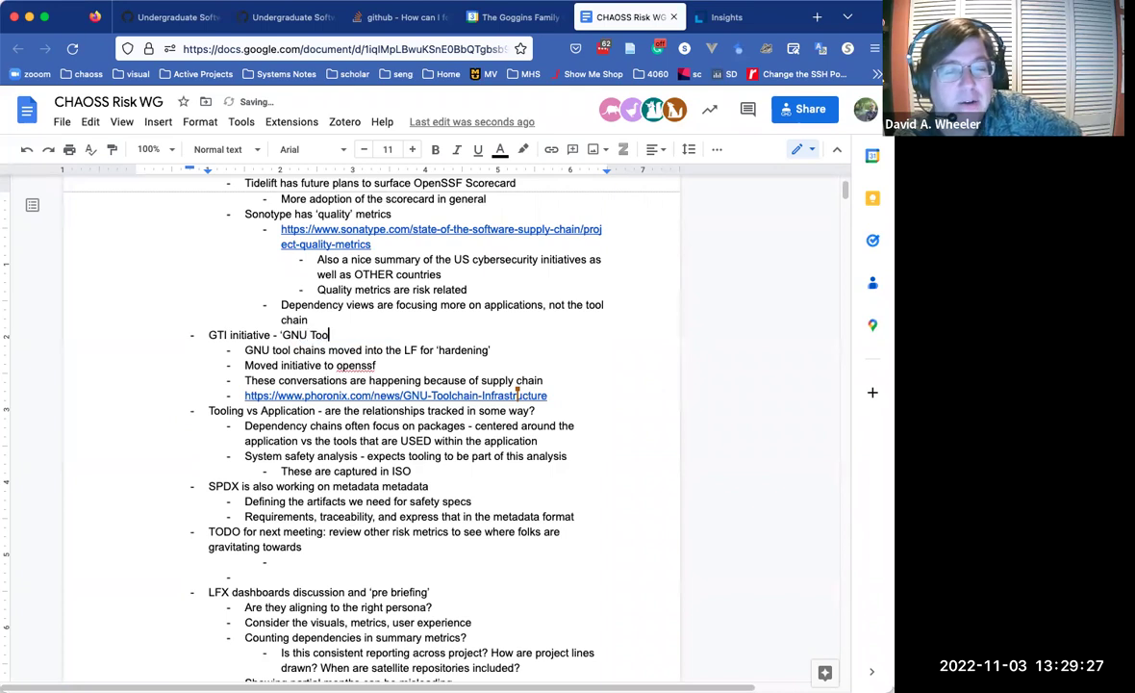
pyautogui.write('lcha')
pyautogui.press('BackSpace')
pyautogui.press('BackSpace')
pyautogui.press('BackSpace')
pyautogui.press('BackSpace')
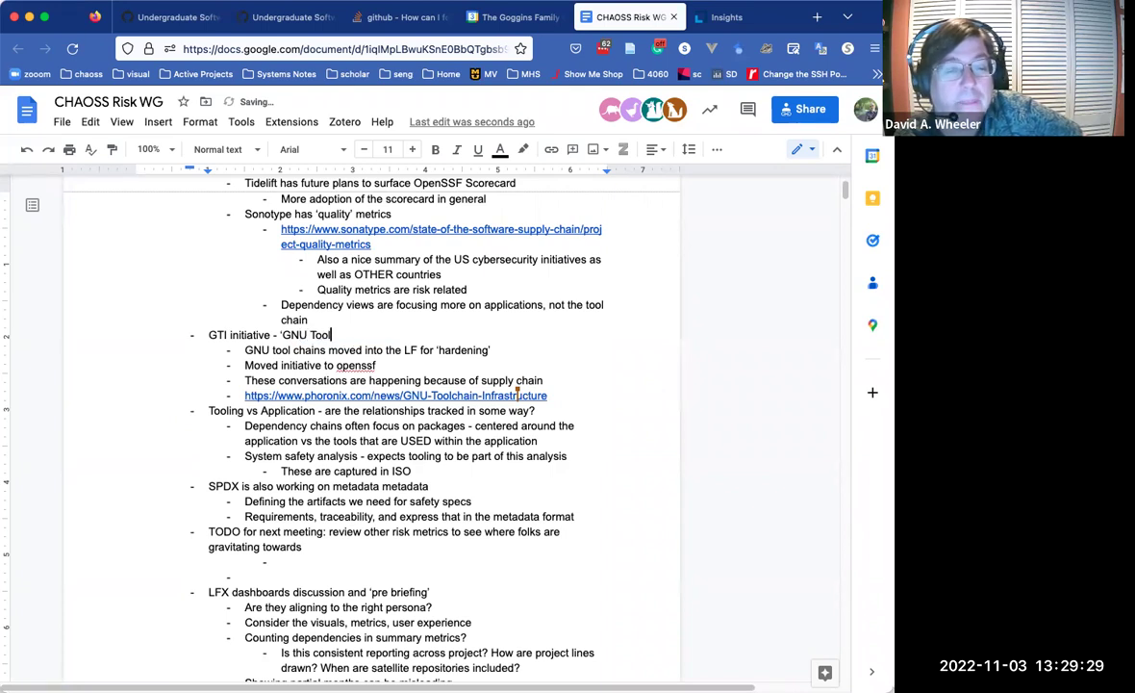
pyautogui.write('l Chain IN')
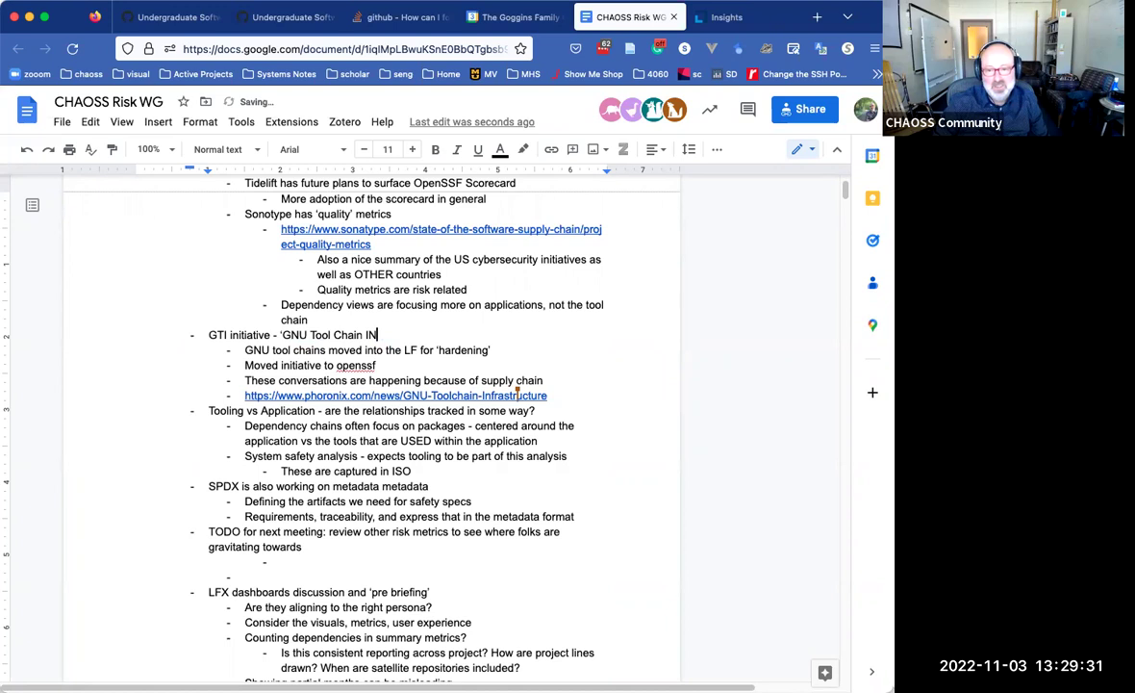
pyautogui.press('BackSpace')
pyautogui.write("nfrastructure'")
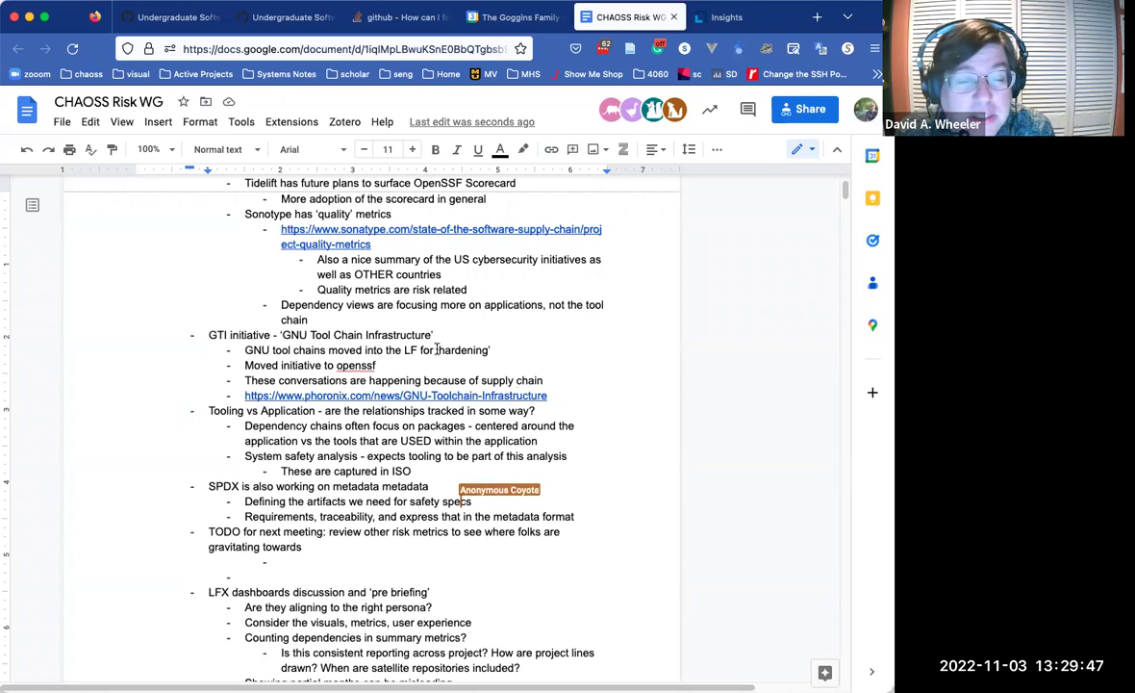
# Step: Append the remark "(11/3/2022 – Not exactly)" to the bullet about GNU tool chains moving into the LF
pyautogui.click(533, 350)
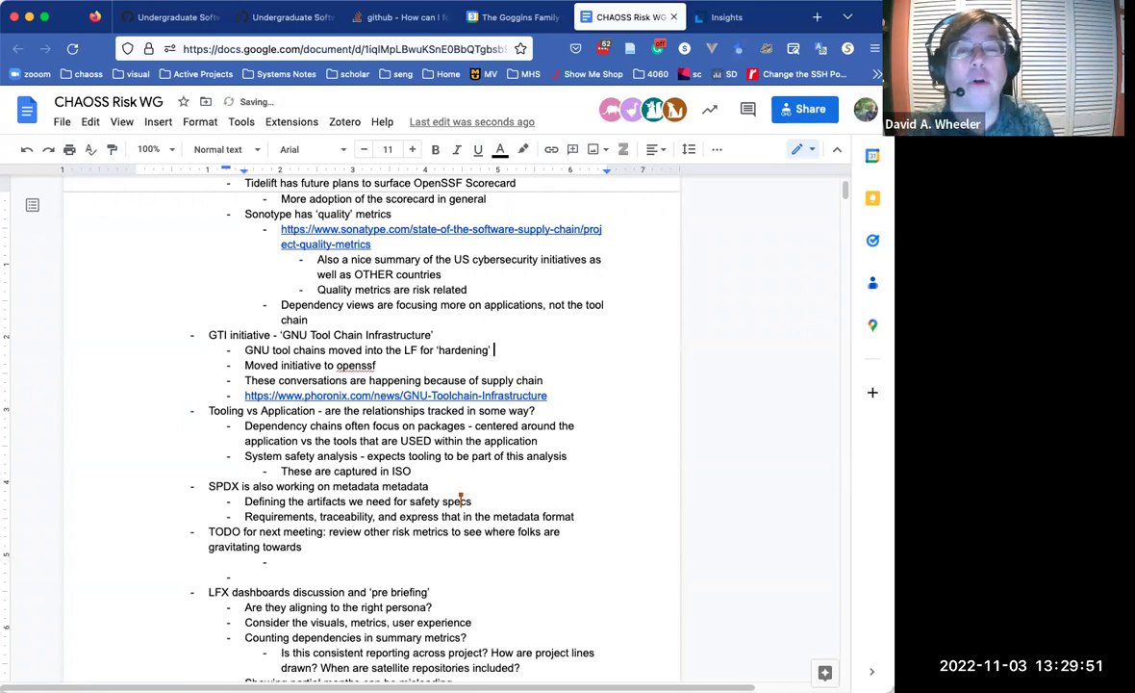
pyautogui.write('(11/3/202')
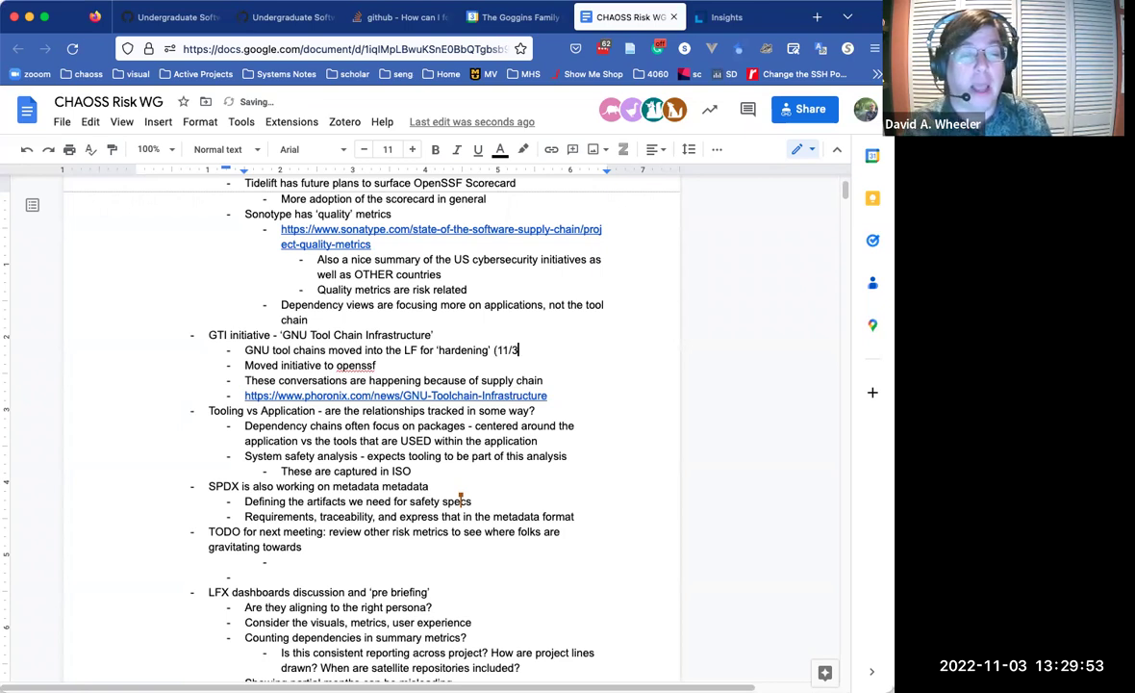
pyautogui.press('BackSpace')
pyautogui.press('BackSpace')
pyautogui.press('BackSpace')
pyautogui.write('2022')
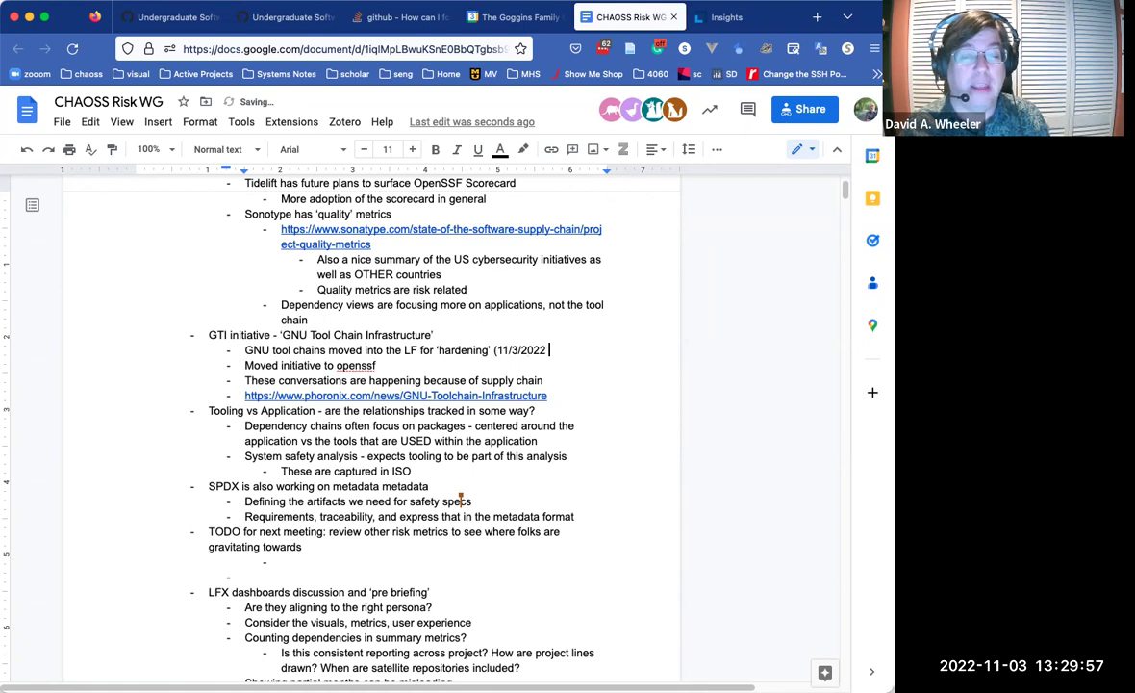
pyautogui.write(' – Not ex')
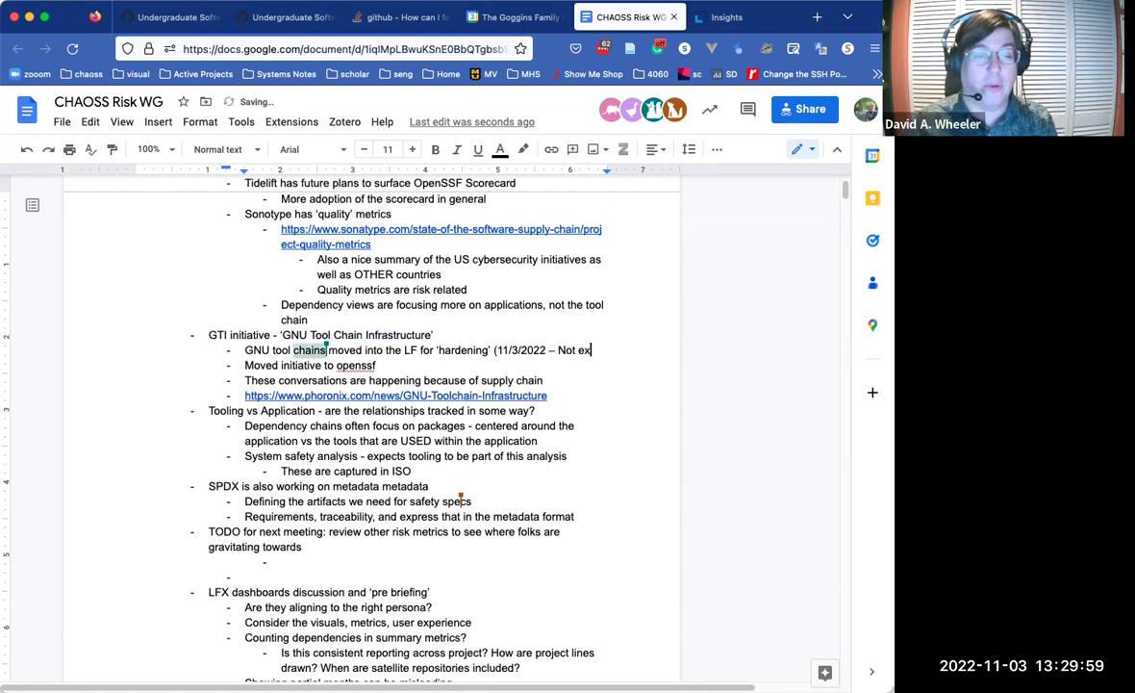
pyautogui.write('actly)')
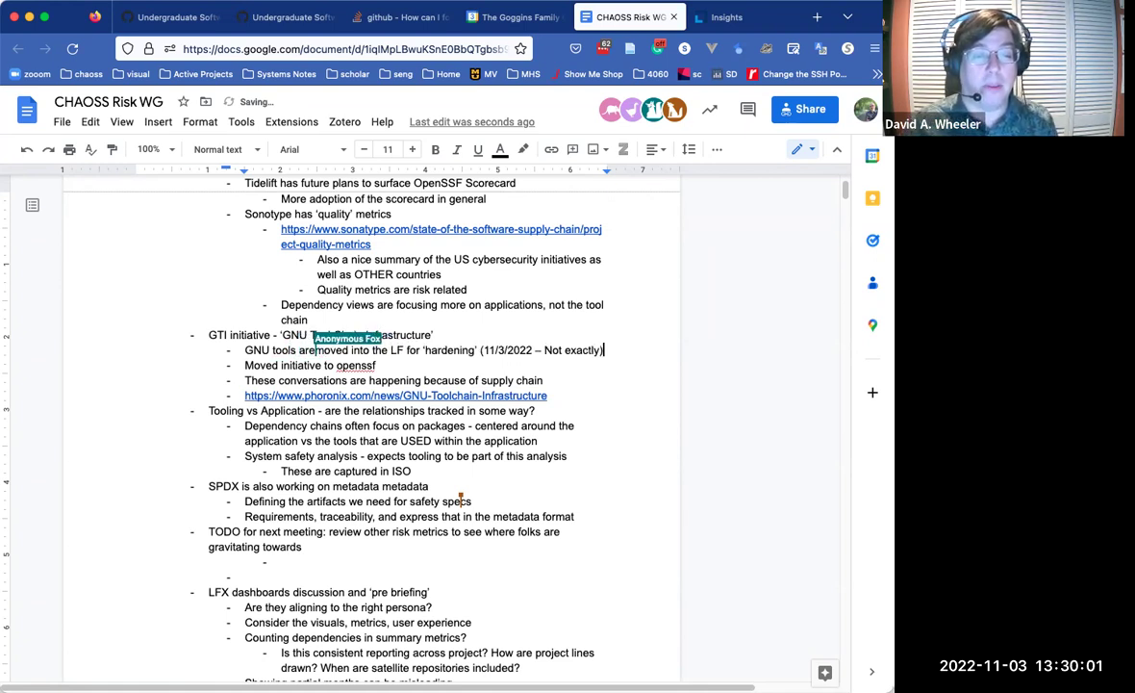
pyautogui.write(':')
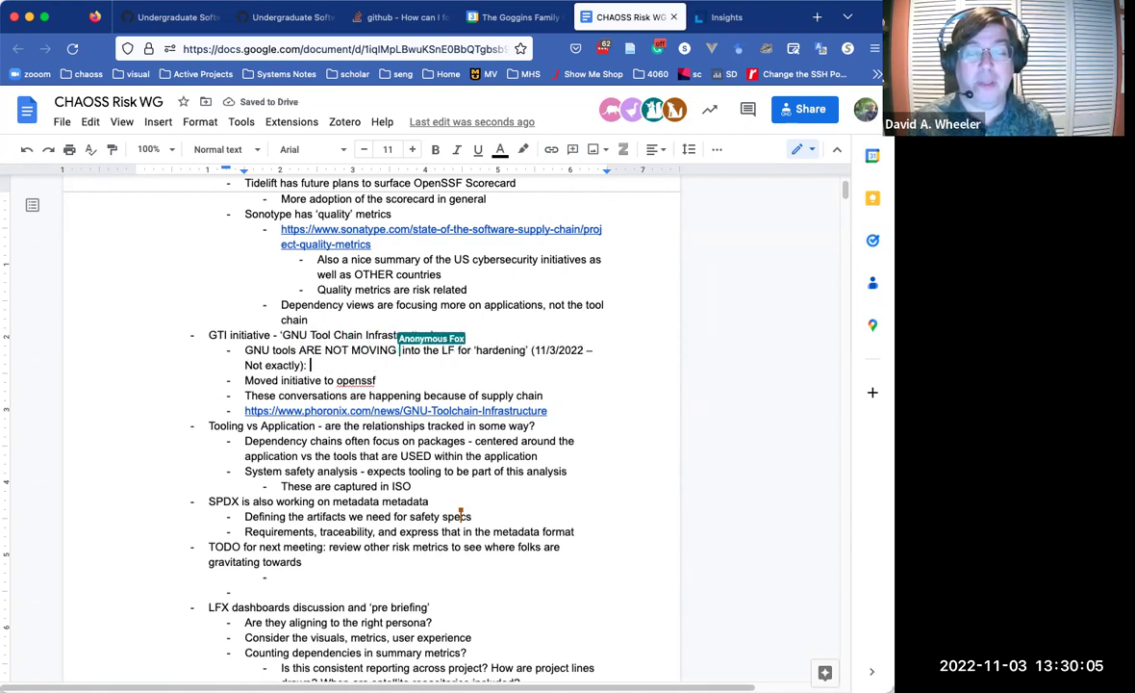
pyautogui.press('BackSpace')
pyautogui.press('BackSpace')
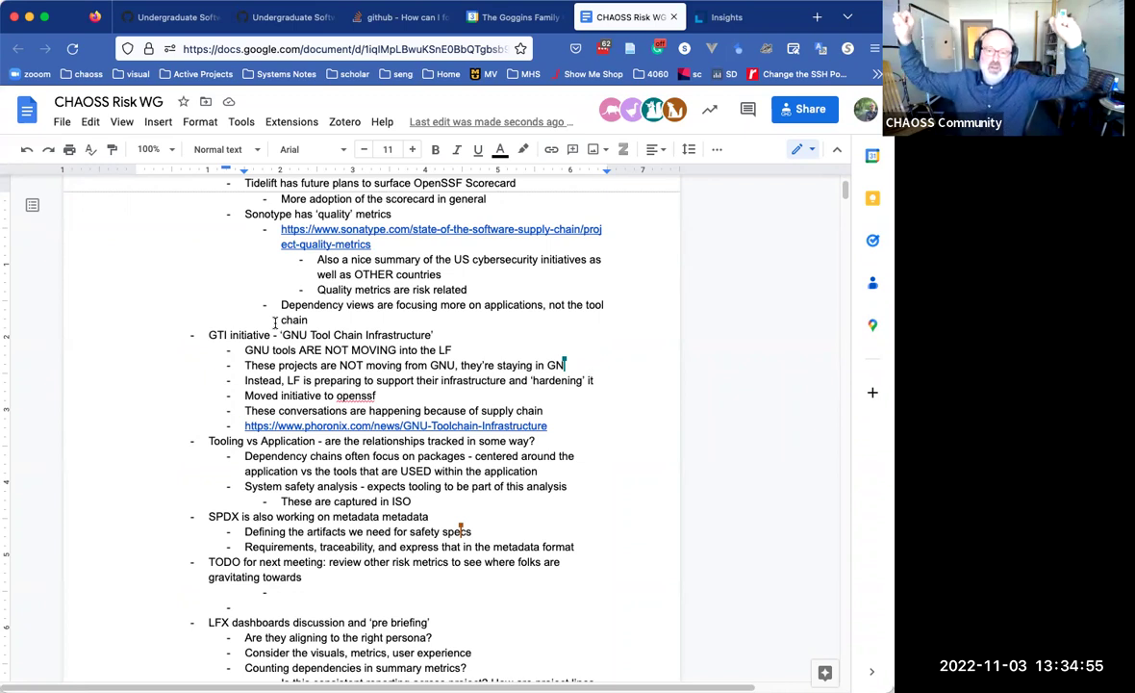
# Step: View Sonatype's State of the Software Supply Chain report, and return to the meeting notes to highlight the dependency chains bullet
pyautogui.write('t')
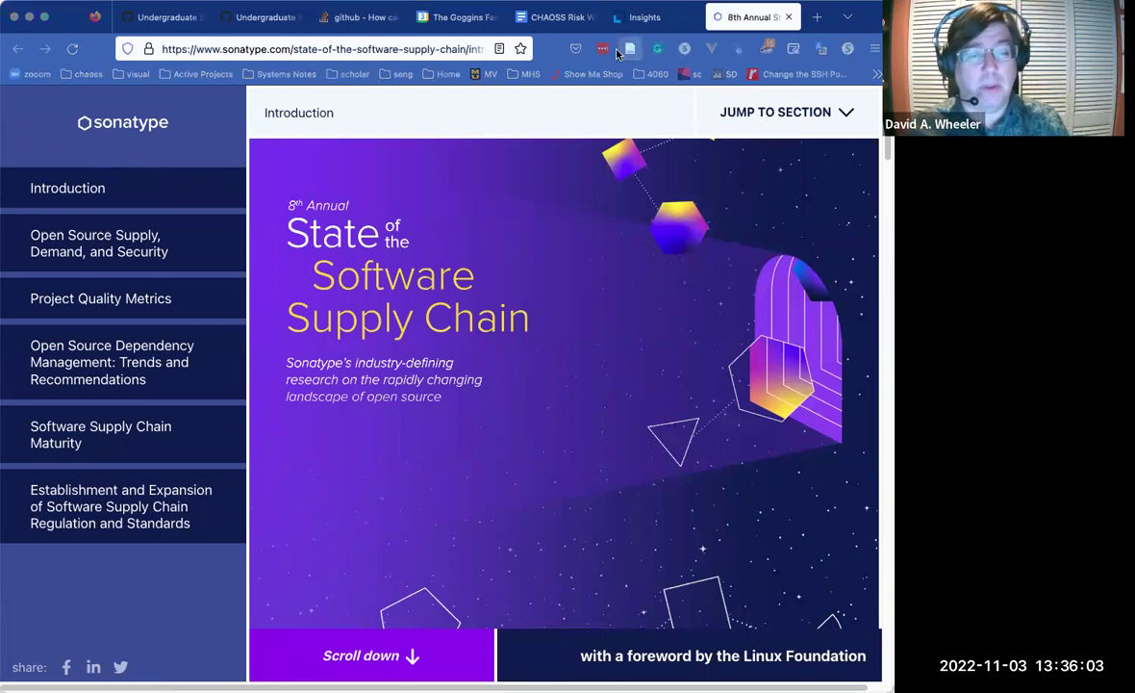
pyautogui.click(556, 18)
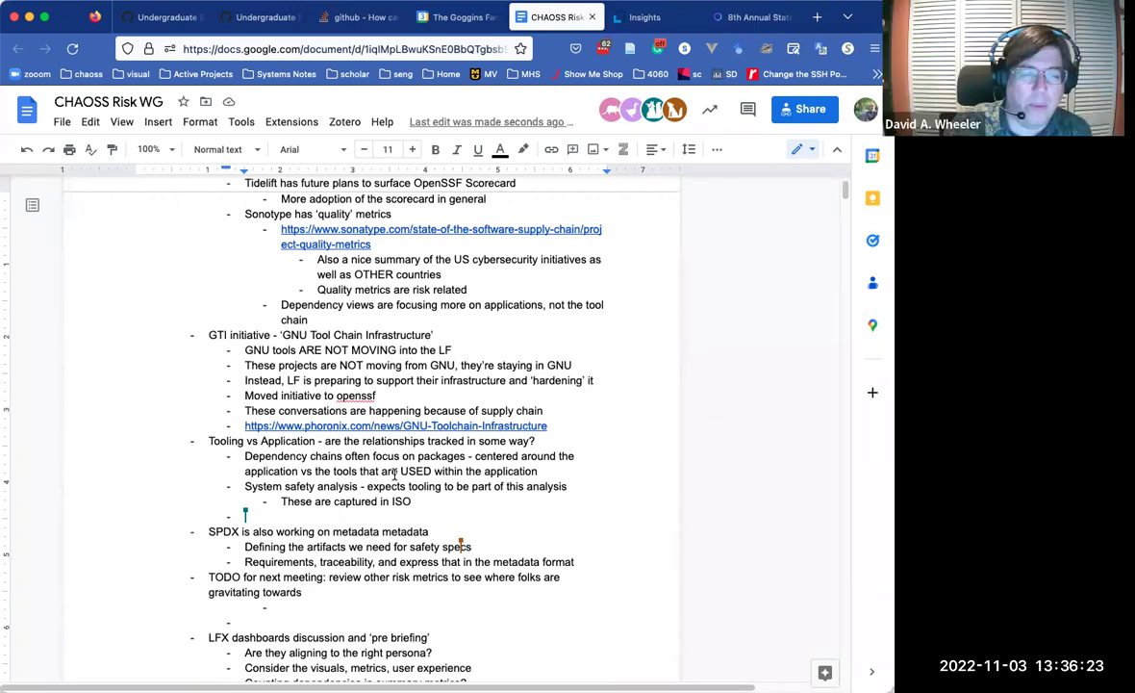
pyautogui.click(332, 470)
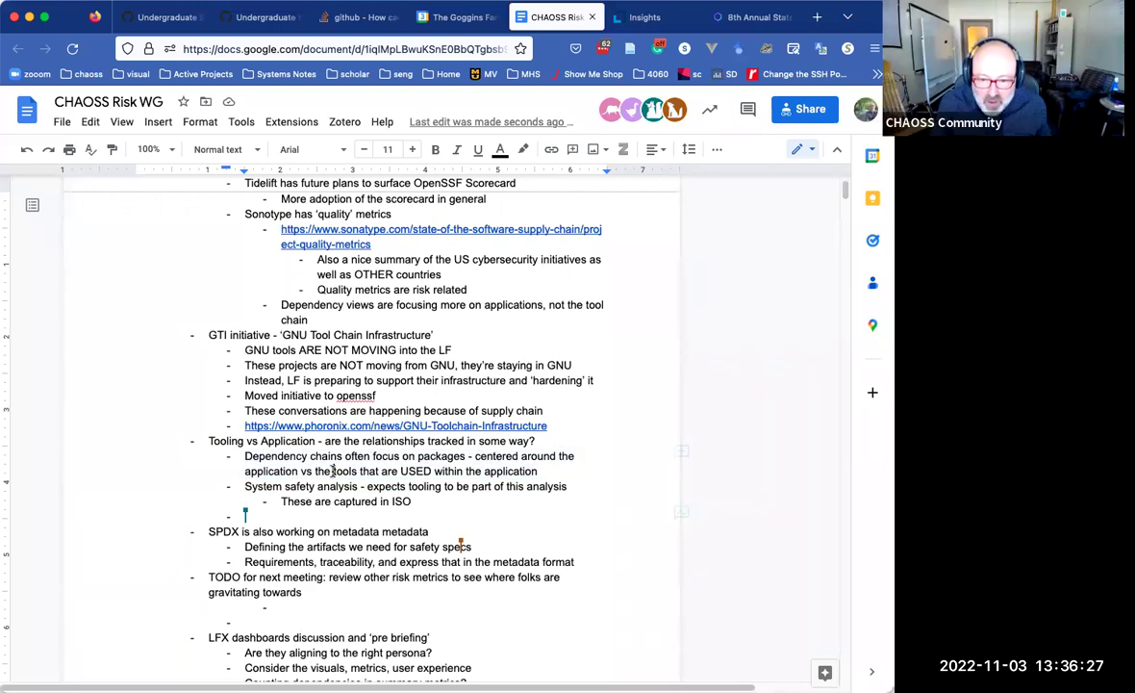
pyautogui.tripleClick(331, 470)
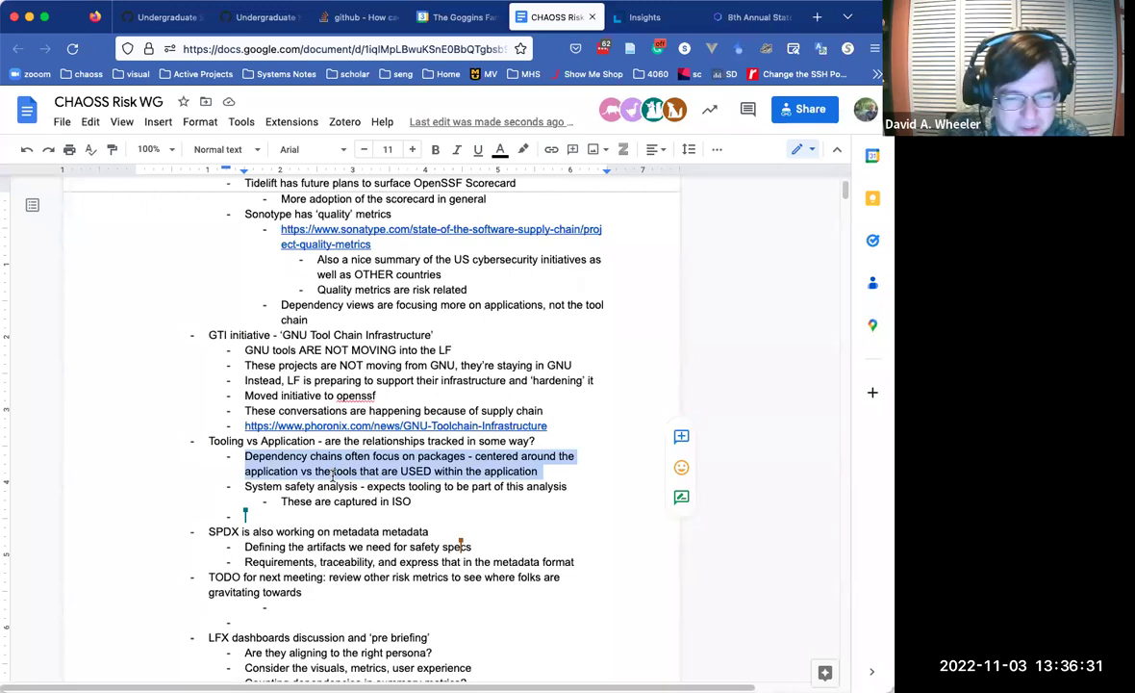
pyautogui.press('super+Tab')
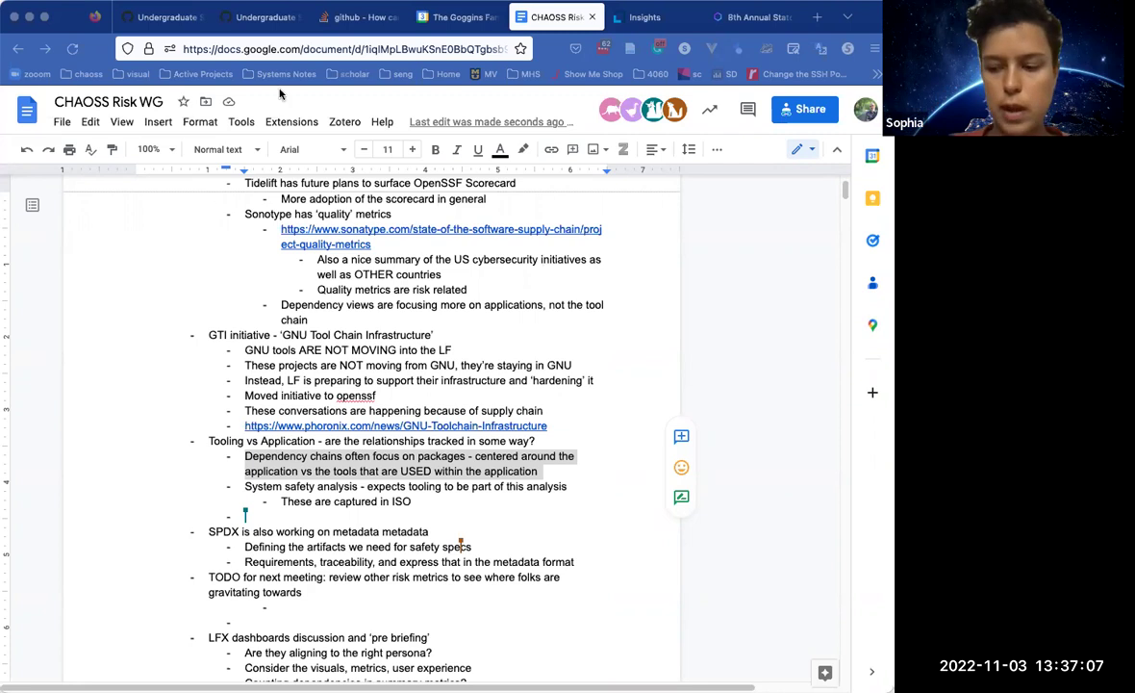
pyautogui.click(532, 22)
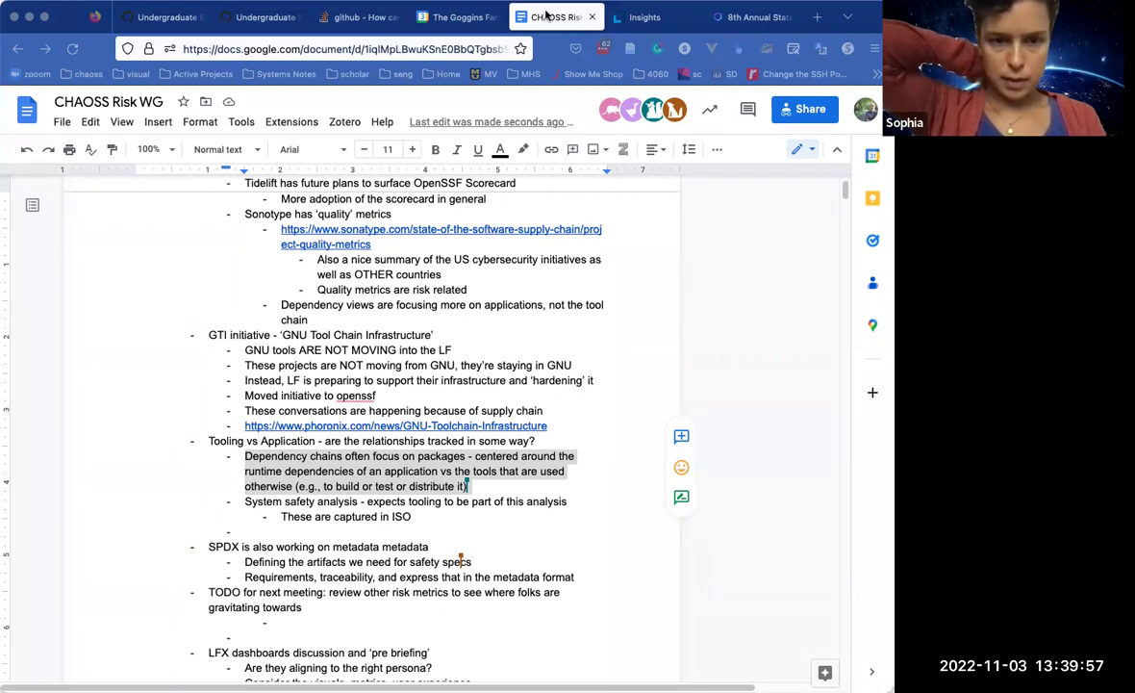
# Step: Move the System safety analysis bullet out one level, in line with the Tooling vs Application bullet
pyautogui.click(231, 503)
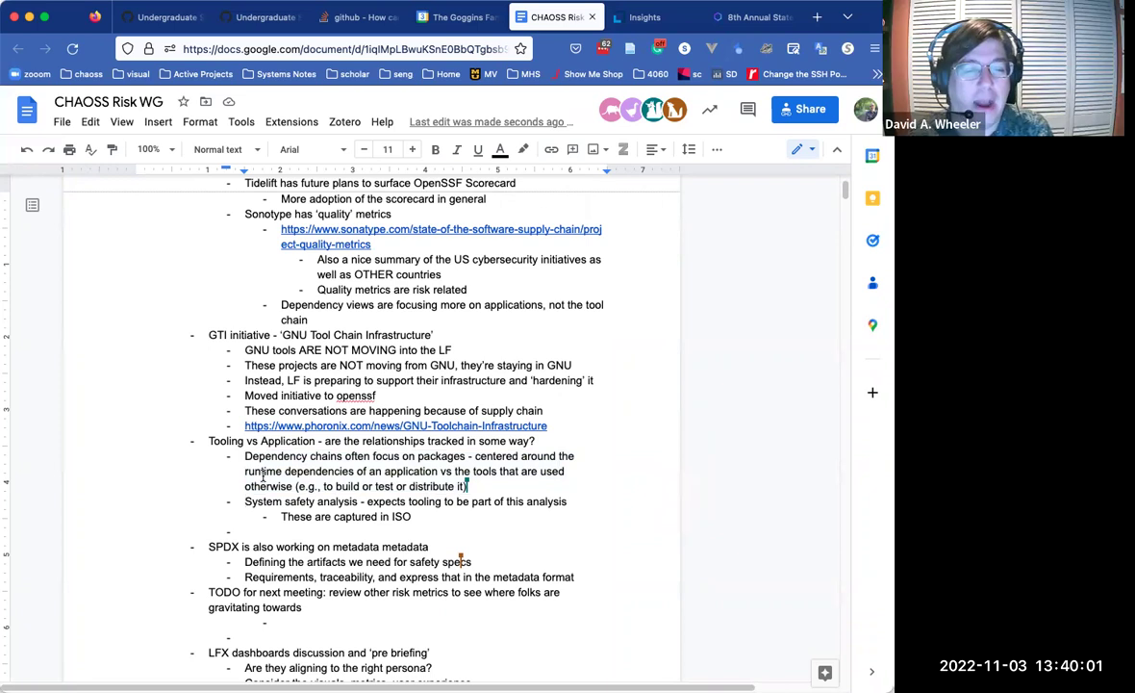
pyautogui.hotkey('shift', 'Tab')
pyautogui.press('Tab')
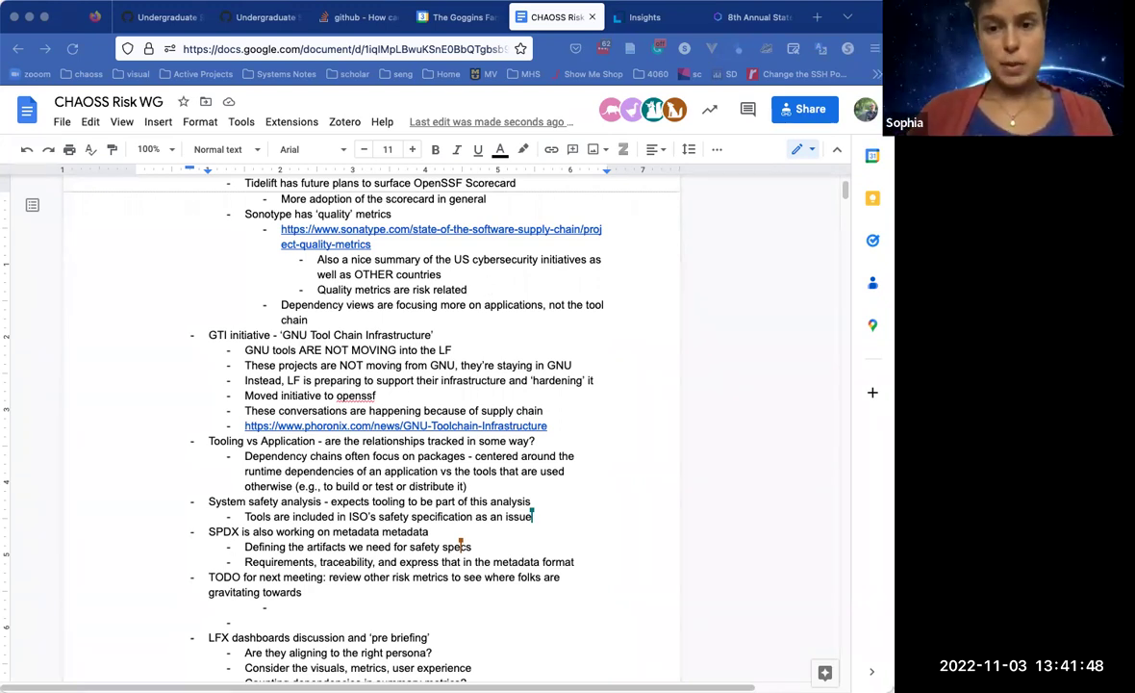
# Step: Duplicate the November 3, 2022 heading, attendee list and Notes section through "Last week highlights:" directly above the existing entry
pyautogui.scroll(5, 442, 308)
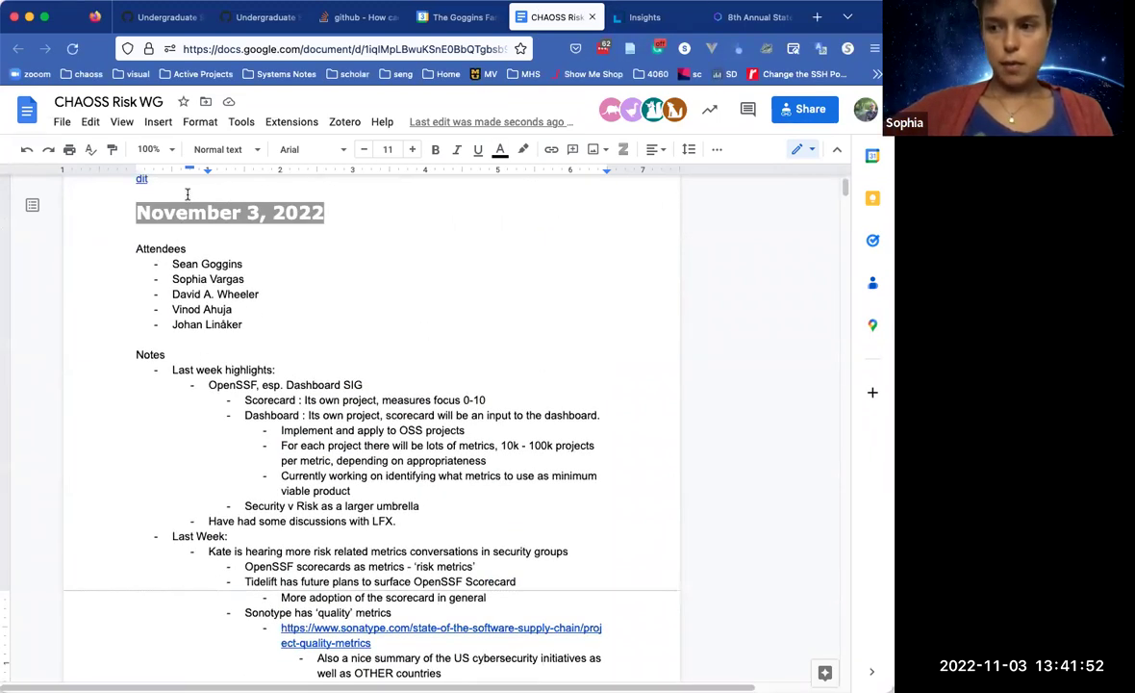
pyautogui.moveTo(119, 197); pyautogui.dragTo(301, 339)
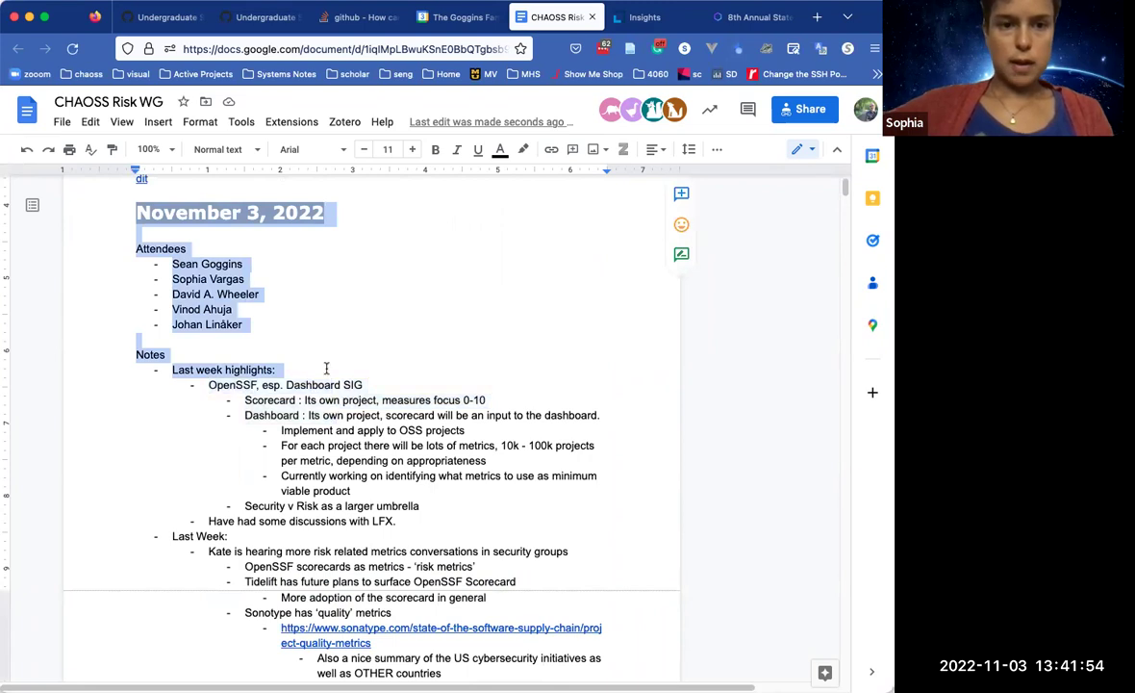
pyautogui.scroll(2, 329, 364)
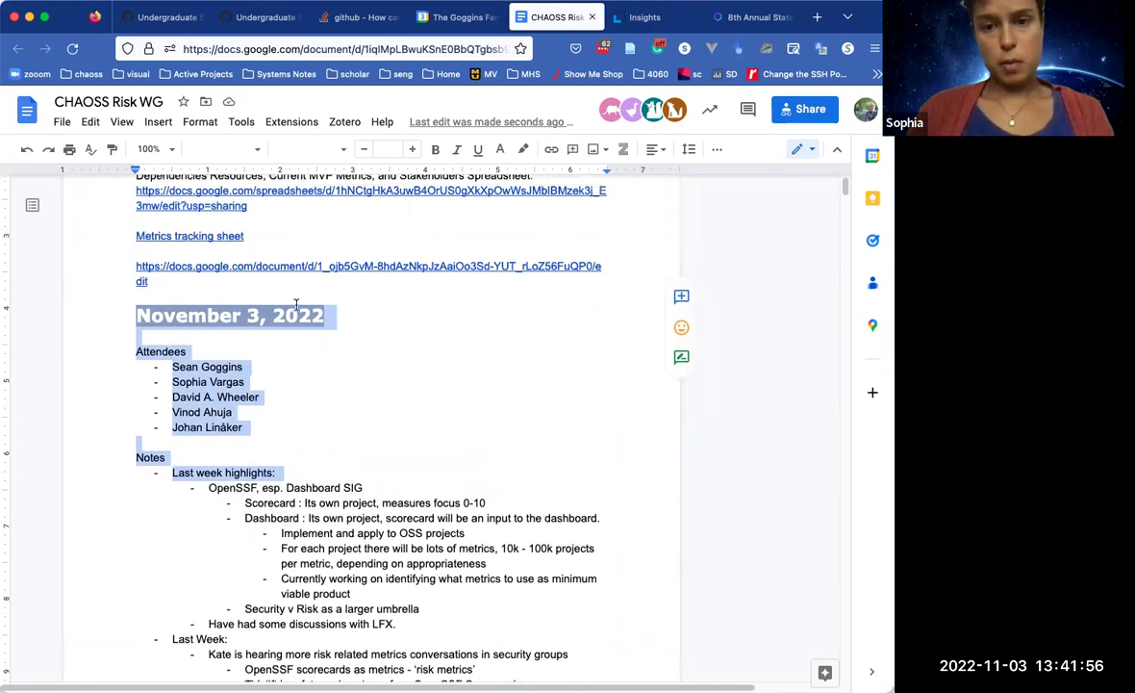
pyautogui.click(292, 295)
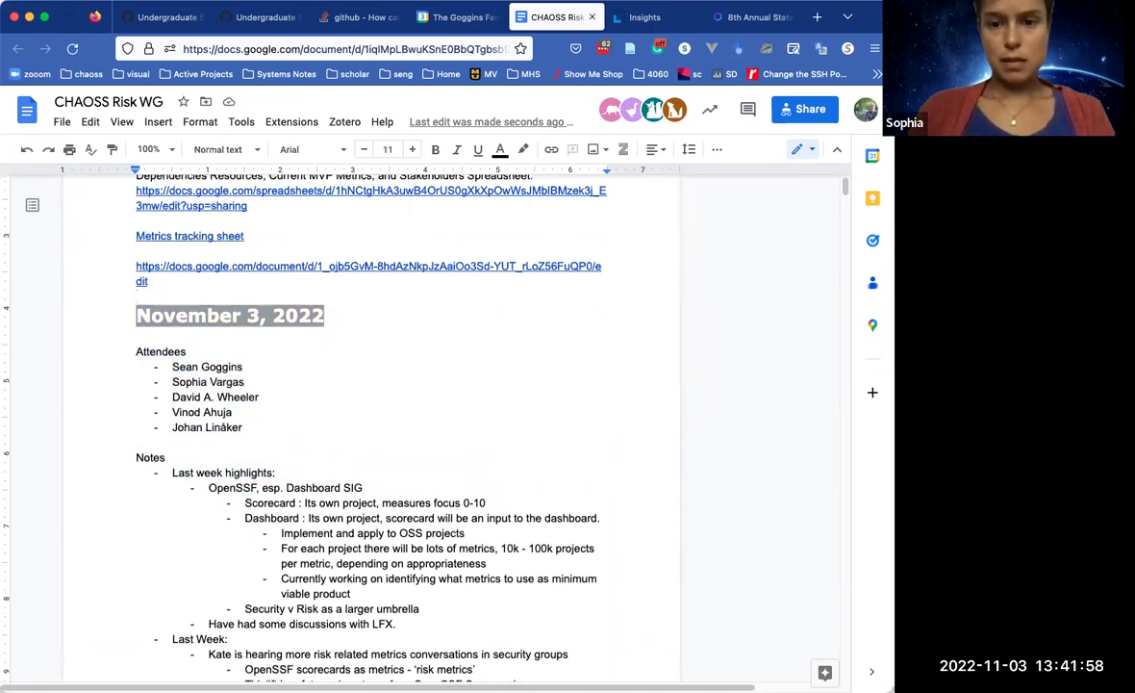
pyautogui.press('Return')
pyautogui.write('November 3, 2022 Attendees Sean Goggins Sophia Vargas David A. Wheeler Vinod Ahuja Johan Linåker  Notes Last week highlights:')
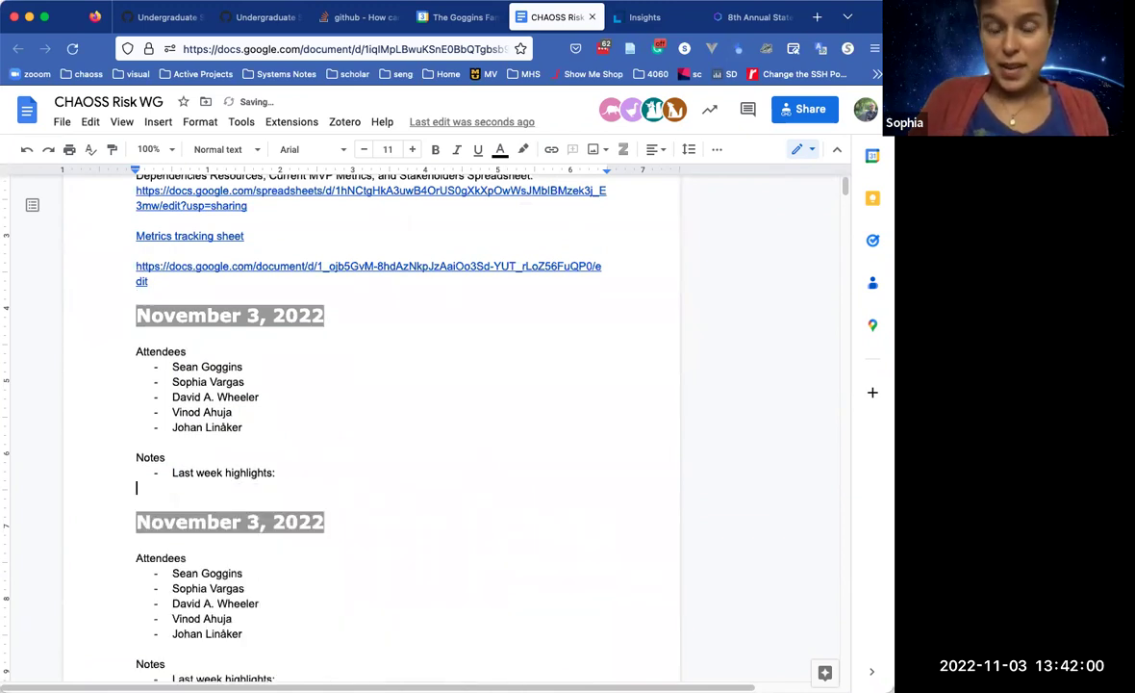
# Step: Change the upper duplicated heading's date to November 17, 2022 and clear all names from its attendee list
pyautogui.doubleClick(250, 317)
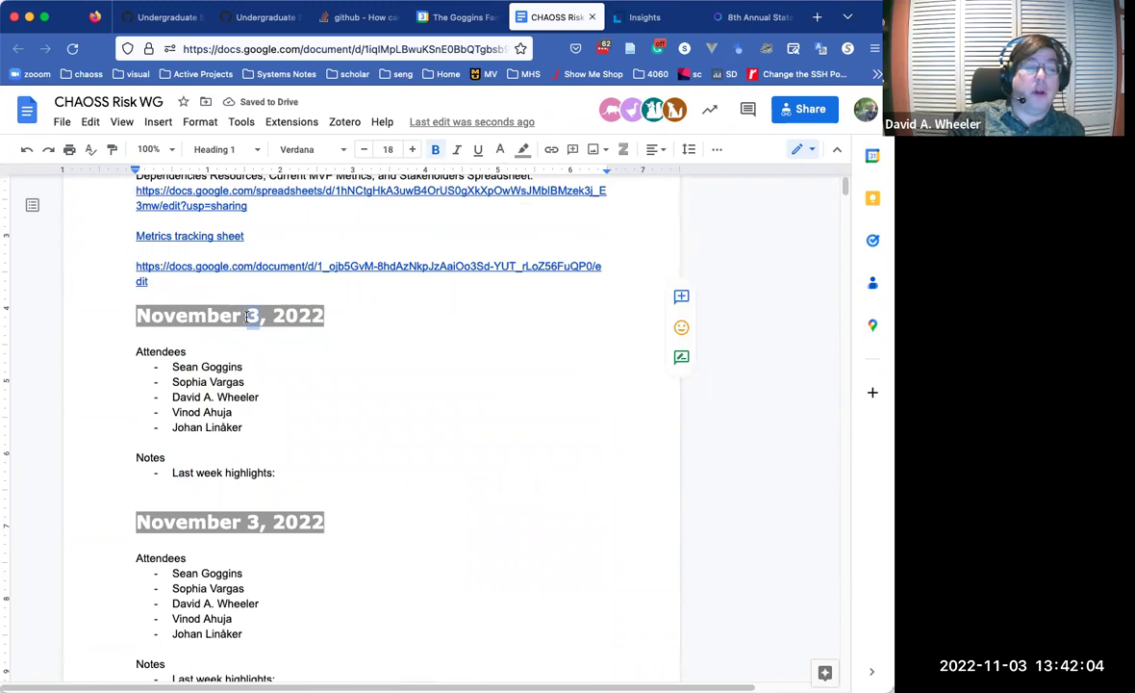
pyautogui.write('17')
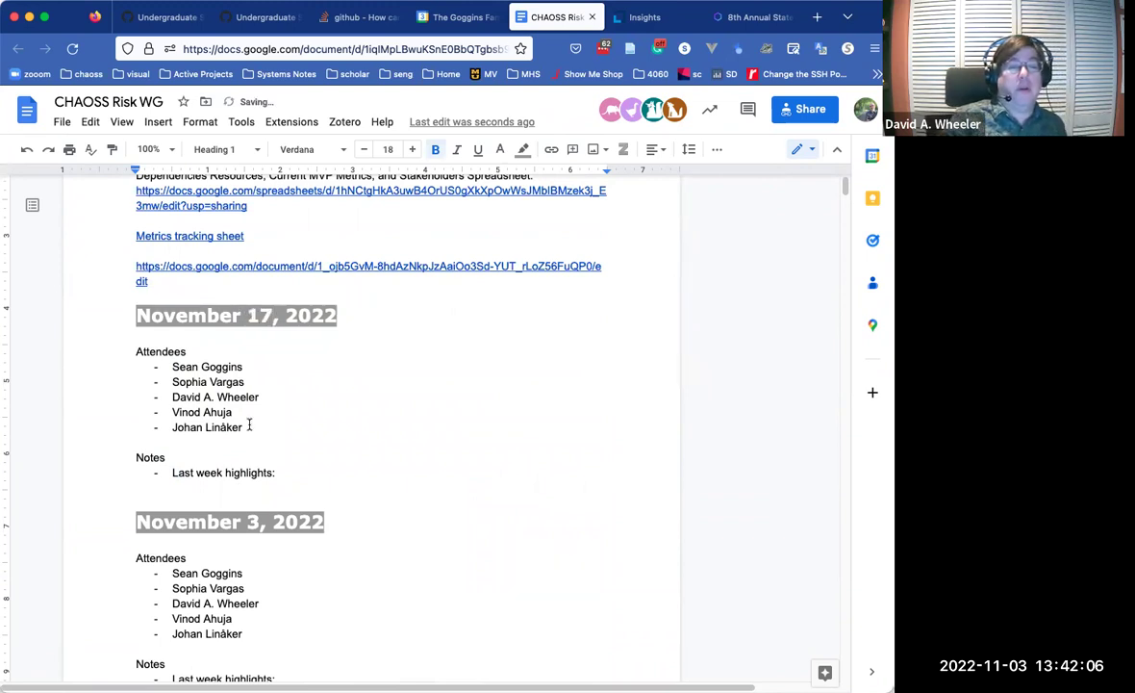
pyautogui.moveTo(249, 428); pyautogui.dragTo(172, 382)
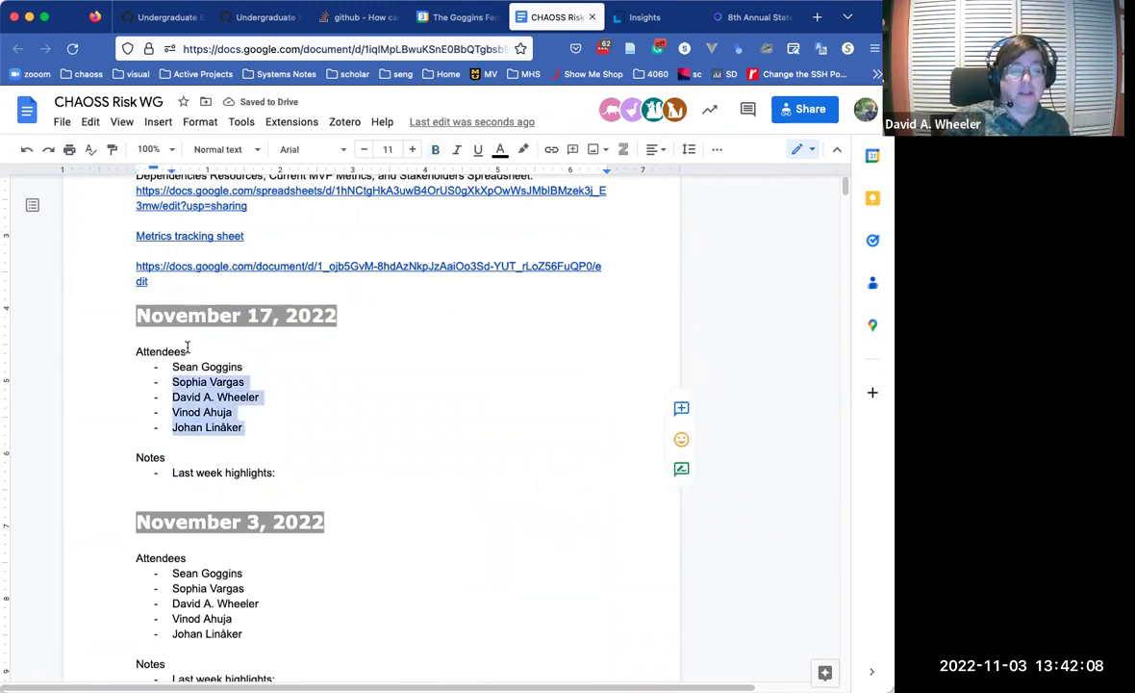
pyautogui.press('BackSpace')
pyautogui.hotkey('shift', 'Up')
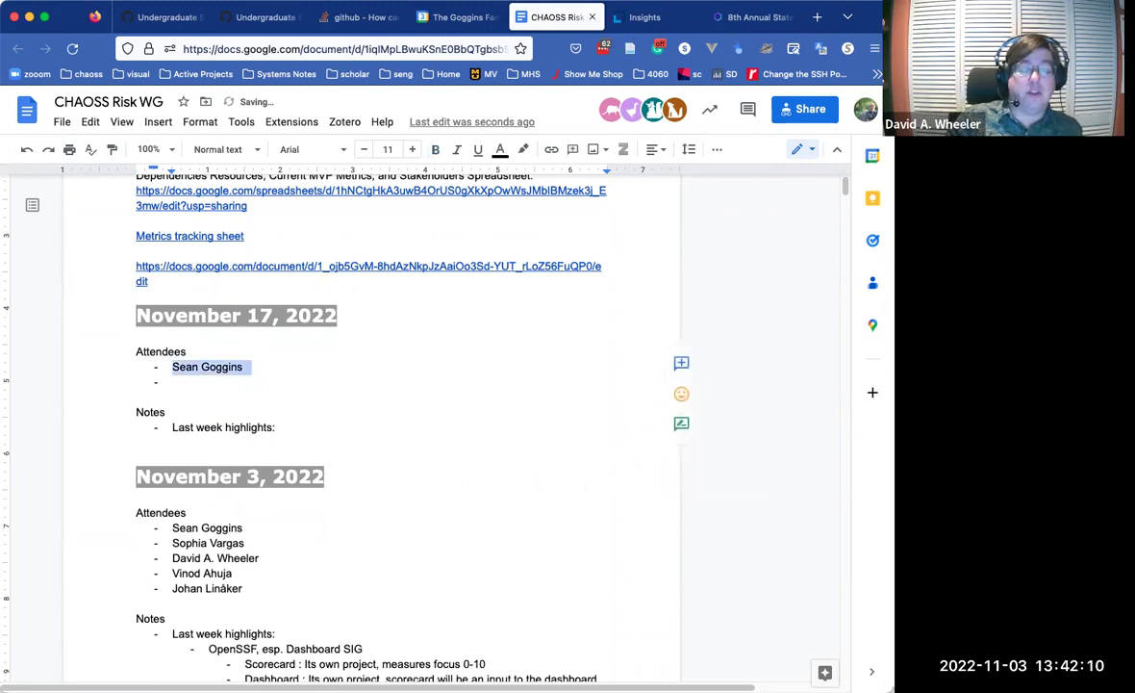
pyautogui.press('BackSpace')
# Step: Add placeholder bullets to the November 17 attendee list, marking two of them with X
pyautogui.press('Return')
pyautogui.write('x')
pyautogui.press('Return')
pyautogui.write('x')
pyautogui.press('Return')
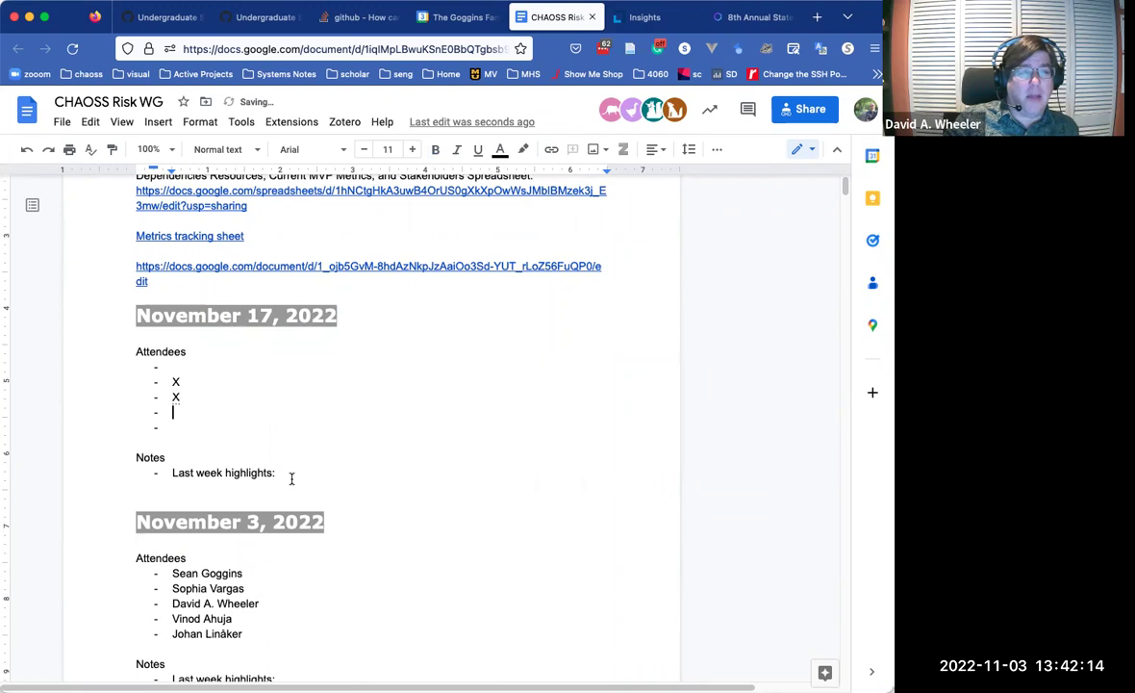
# Step: Replace the copied Notes section under November 17 with a fresh "Notes:" line, removing "Last week highlights:"
pyautogui.moveTo(291, 477); pyautogui.dragTo(77, 449)
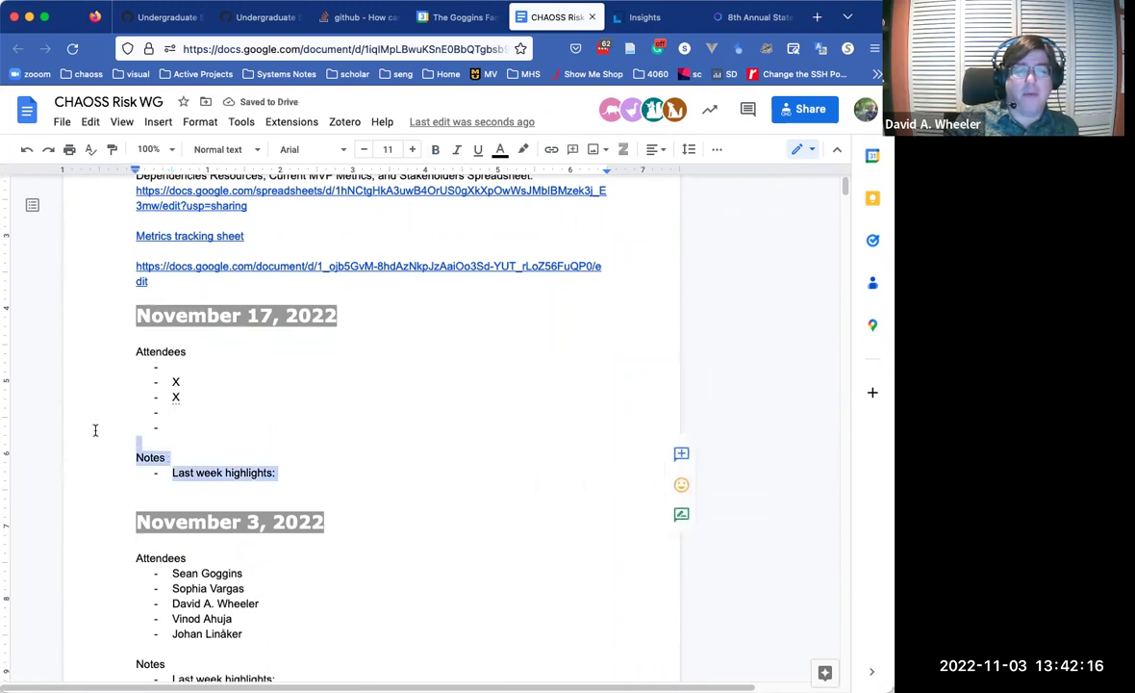
pyautogui.press('BackSpace')
pyautogui.press('Return')
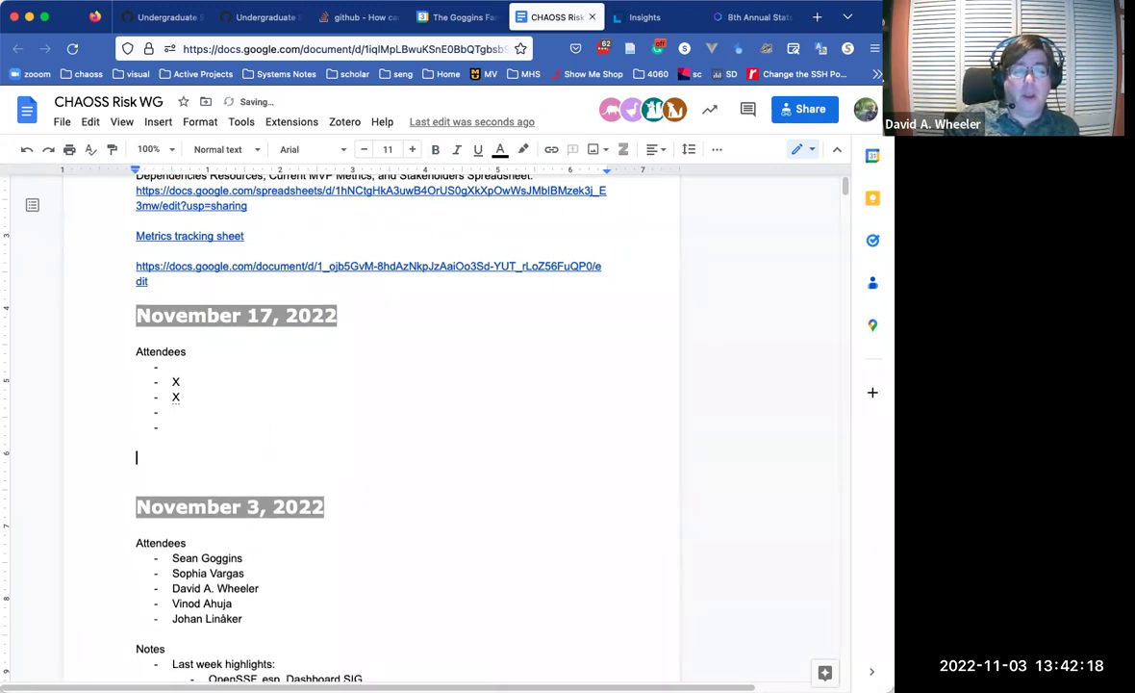
pyautogui.write('Notes:')
pyautogui.press('Return')
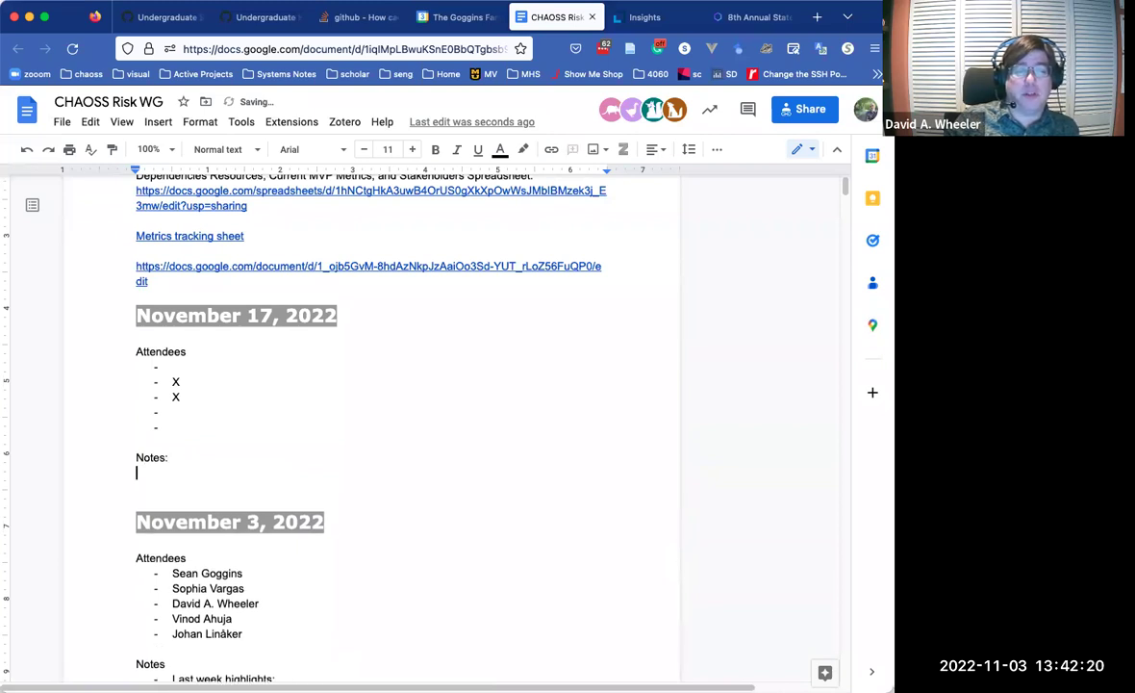
# Step: Add the November 17 notes bullet "OSSF scorecard and dashboard summary of what we would like to see in a risk metrics model"
pyautogui.write('- OSSF')
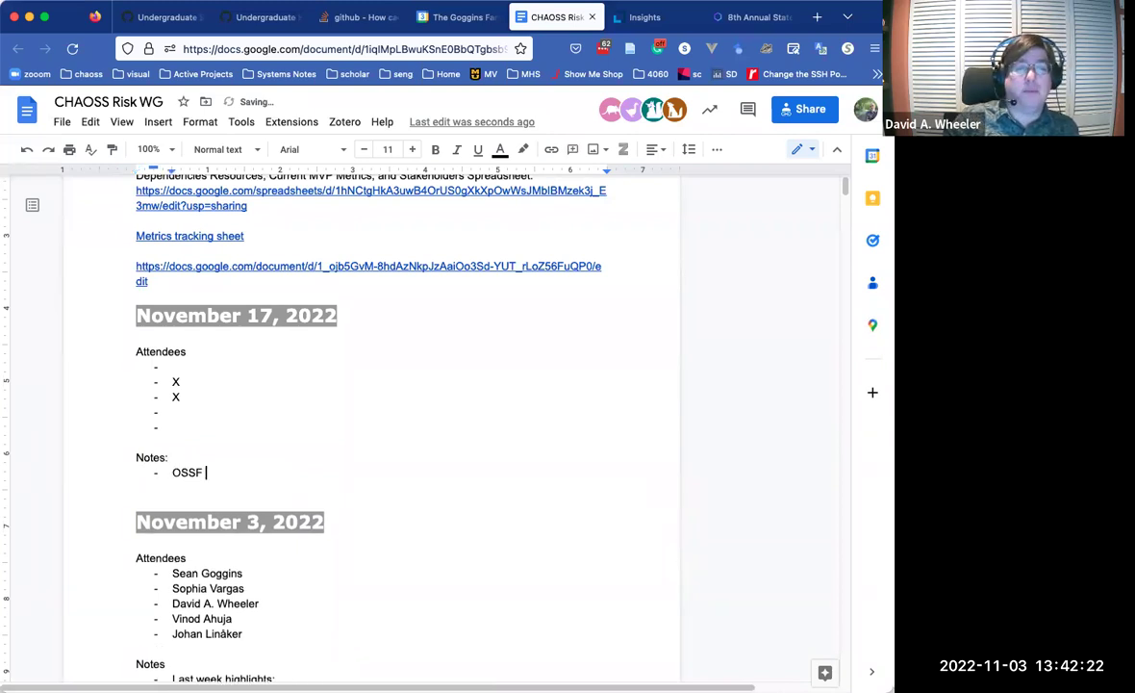
pyautogui.write(' s')
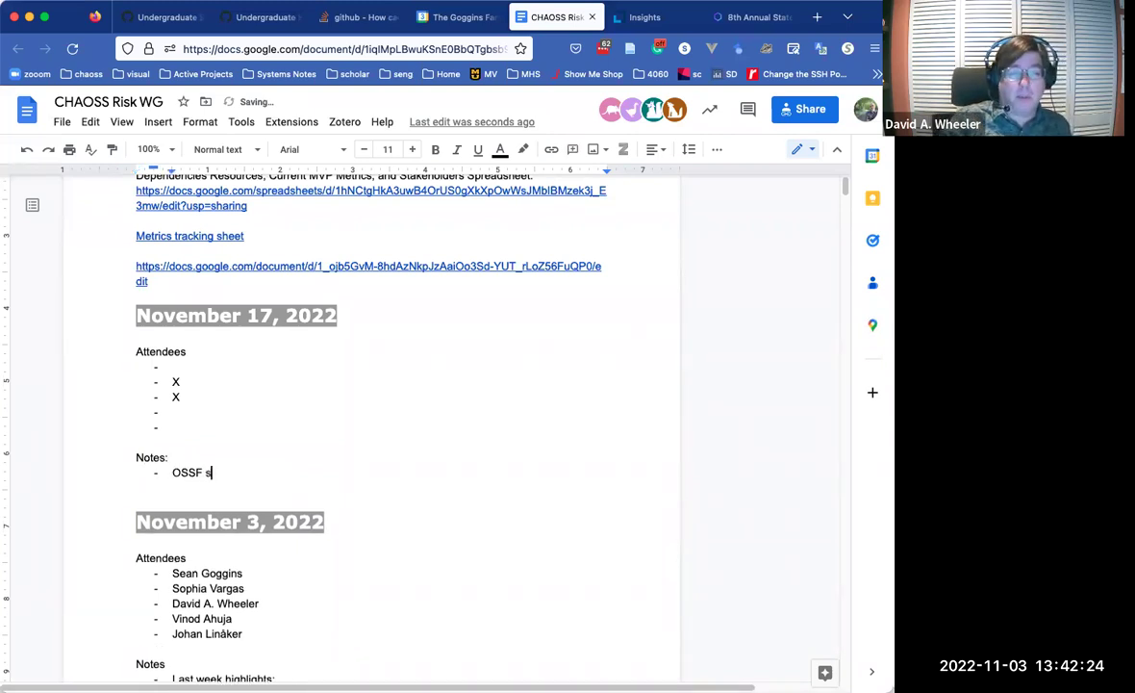
pyautogui.write('corecard and dashboard')
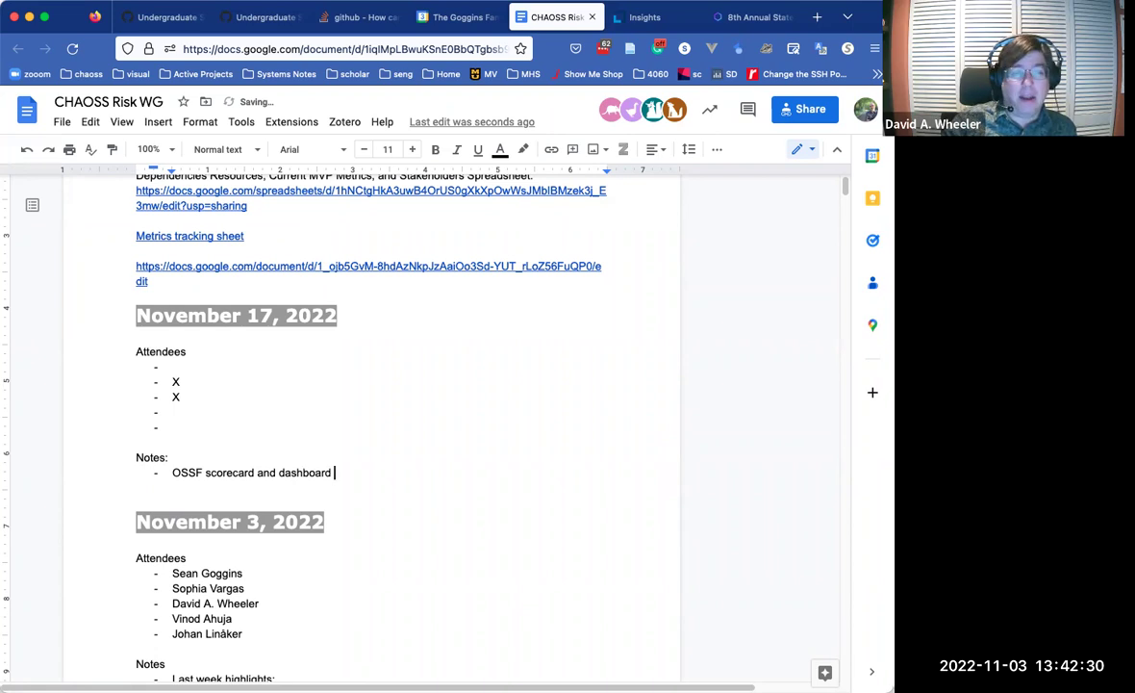
pyautogui.write(' summary of ')
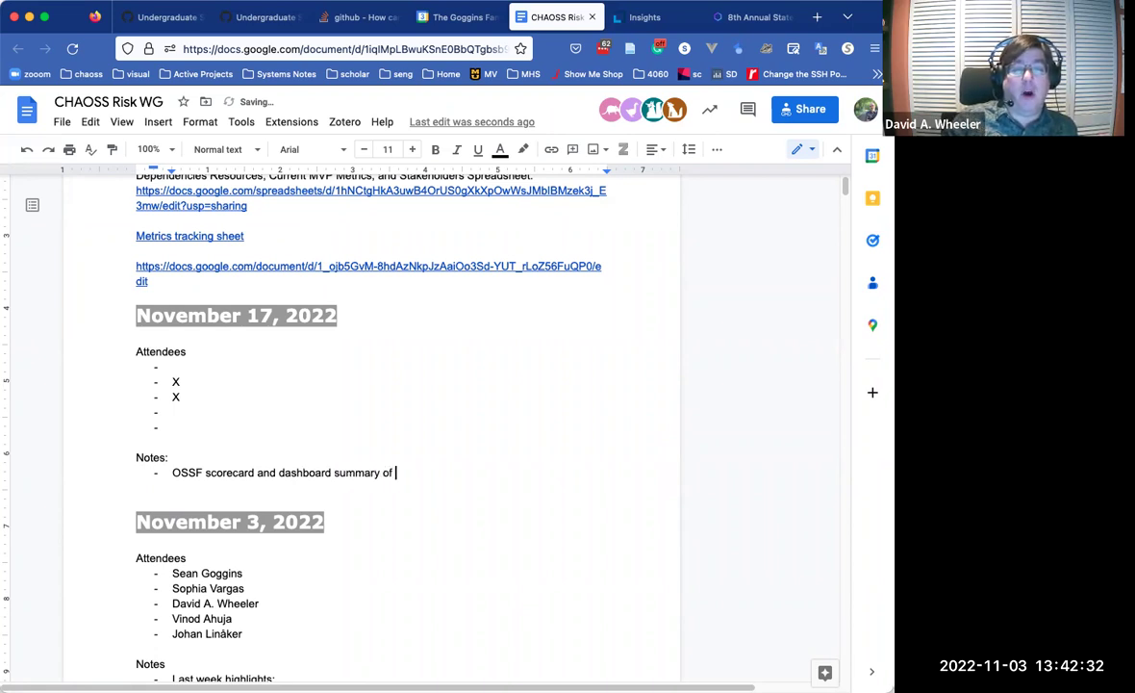
pyautogui.write('what we would l')
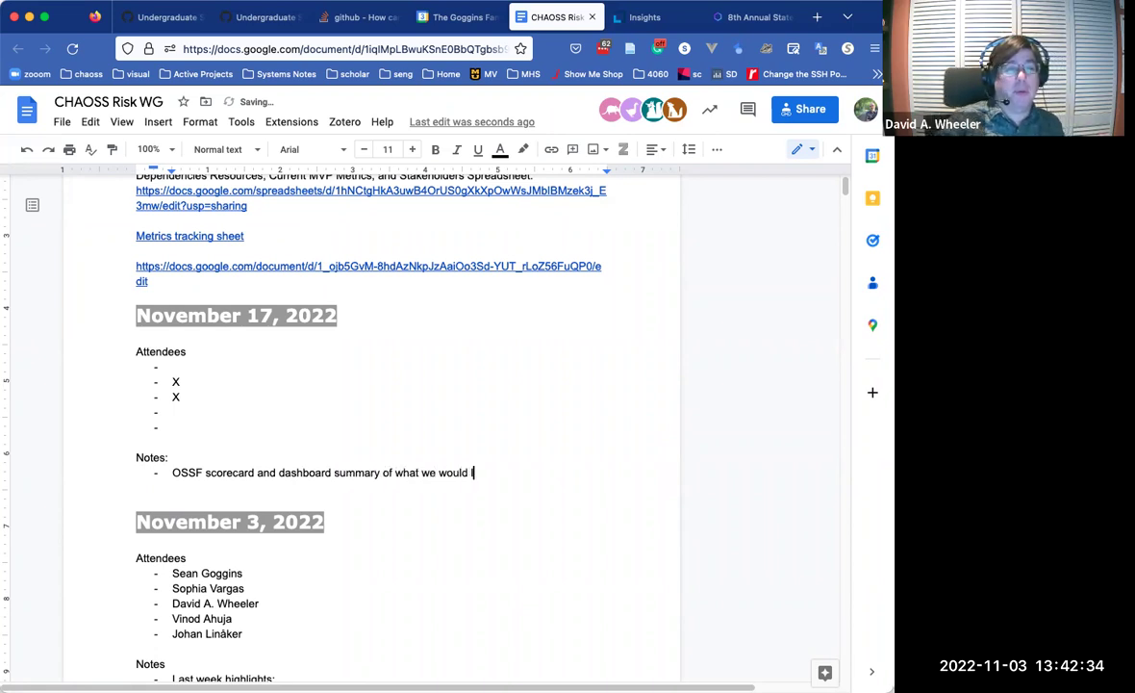
pyautogui.write('ike to see in a r')
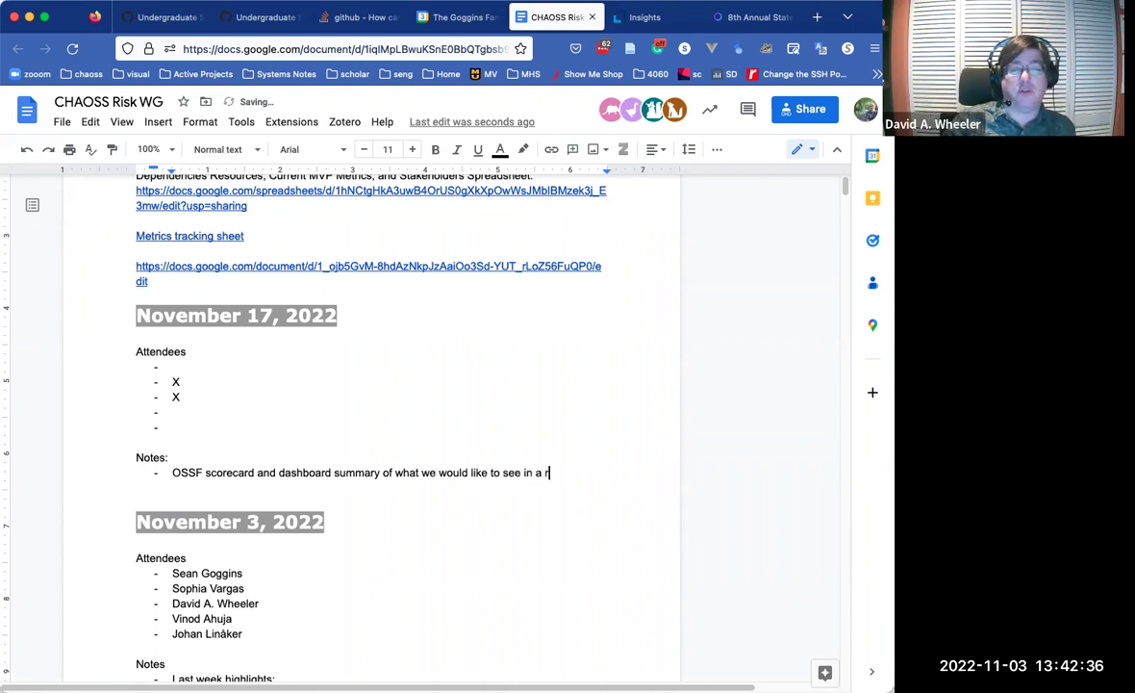
pyautogui.write('isk metrisc')
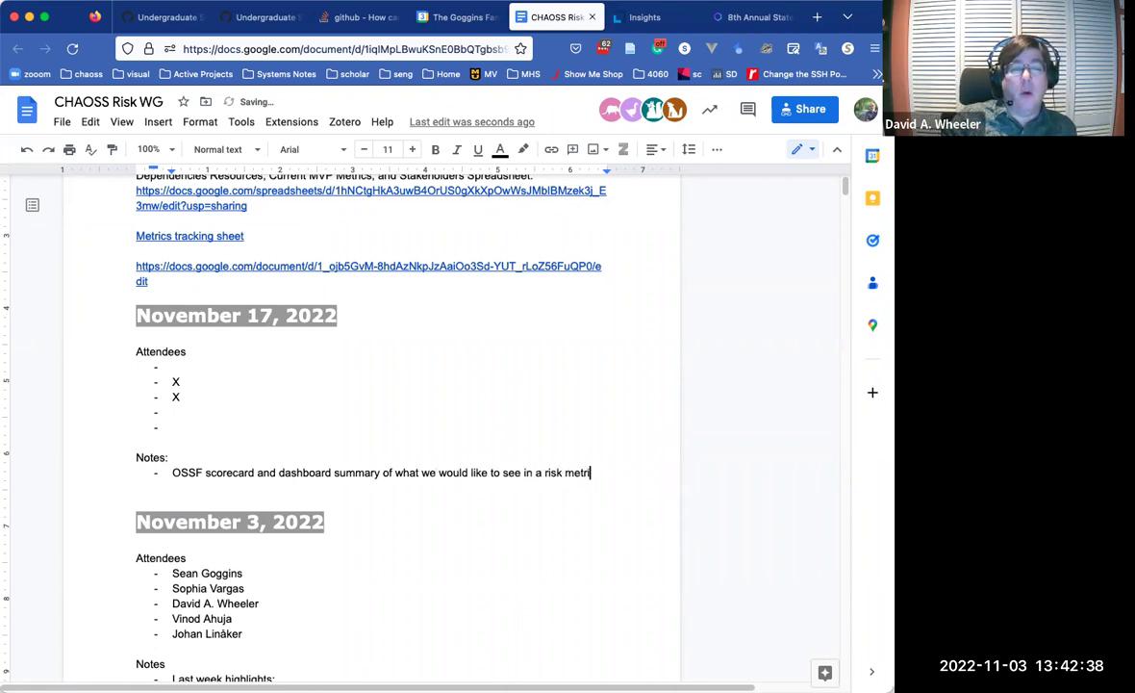
pyautogui.press('BackSpace')
pyautogui.press('BackSpace')
pyautogui.write('cs model')
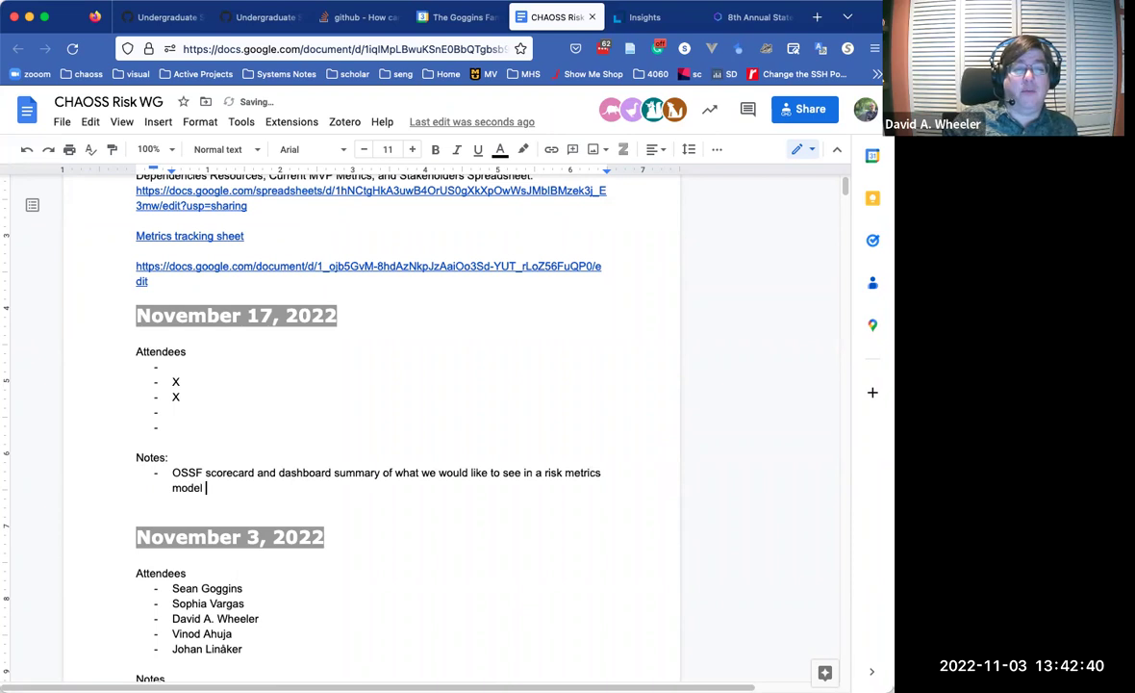
# Step: Add a second bullet reading "Compass Dashboard Review" to the November 17 notes
pyautogui.press('Return')
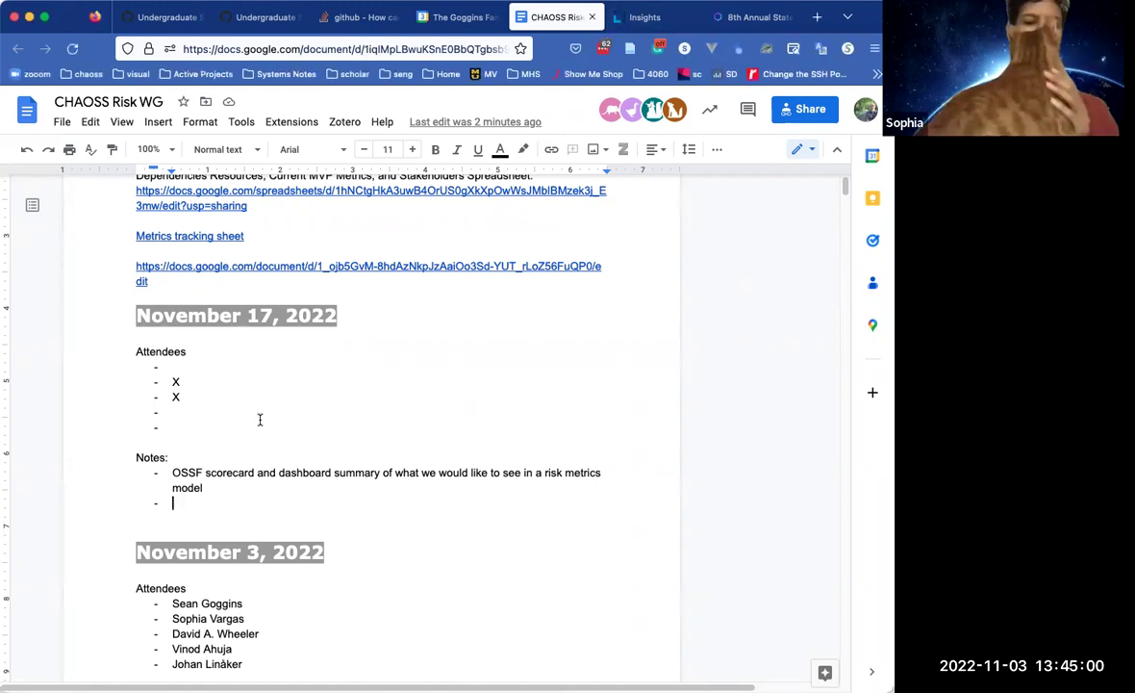
pyautogui.write('Co')
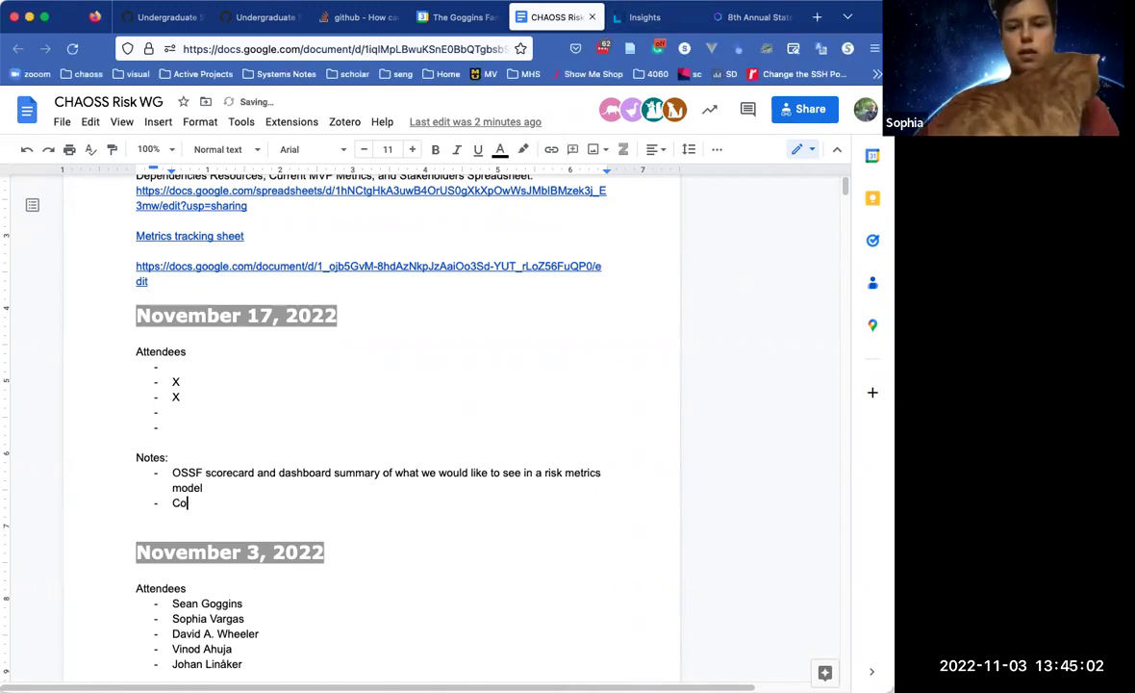
pyautogui.write('mpass Dash')
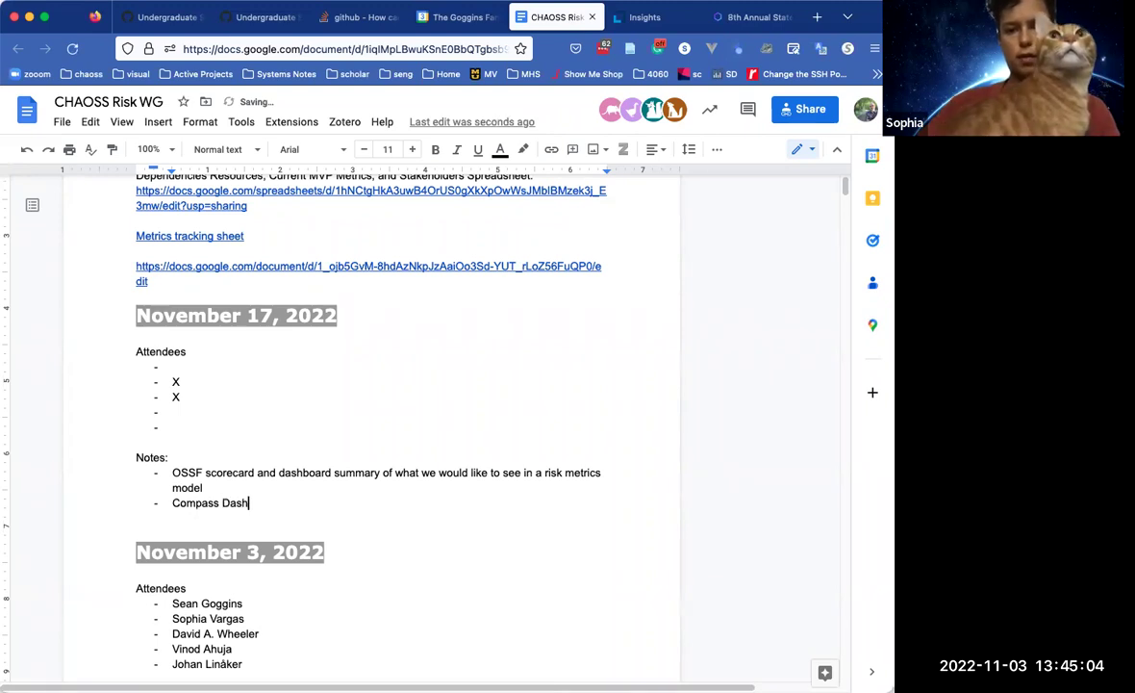
pyautogui.write('board Review')
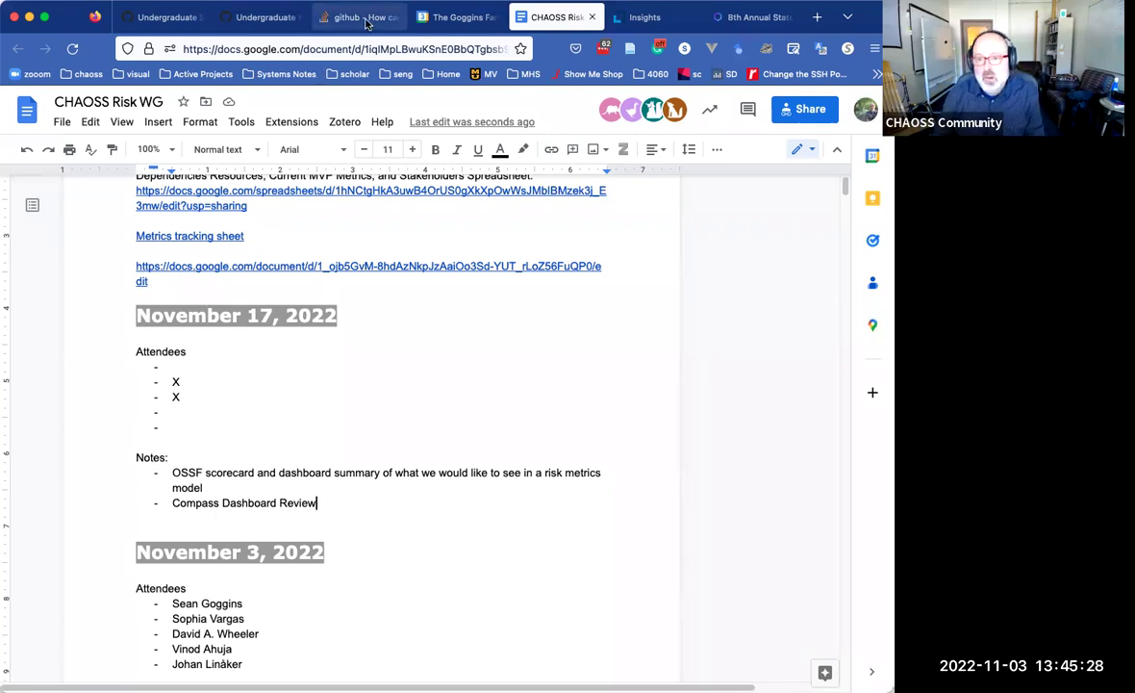
# Step: Highlight the November 17 Notes section with both agenda bullets and review the new entry from its heading
pyautogui.scroll(-5, 429, 359)
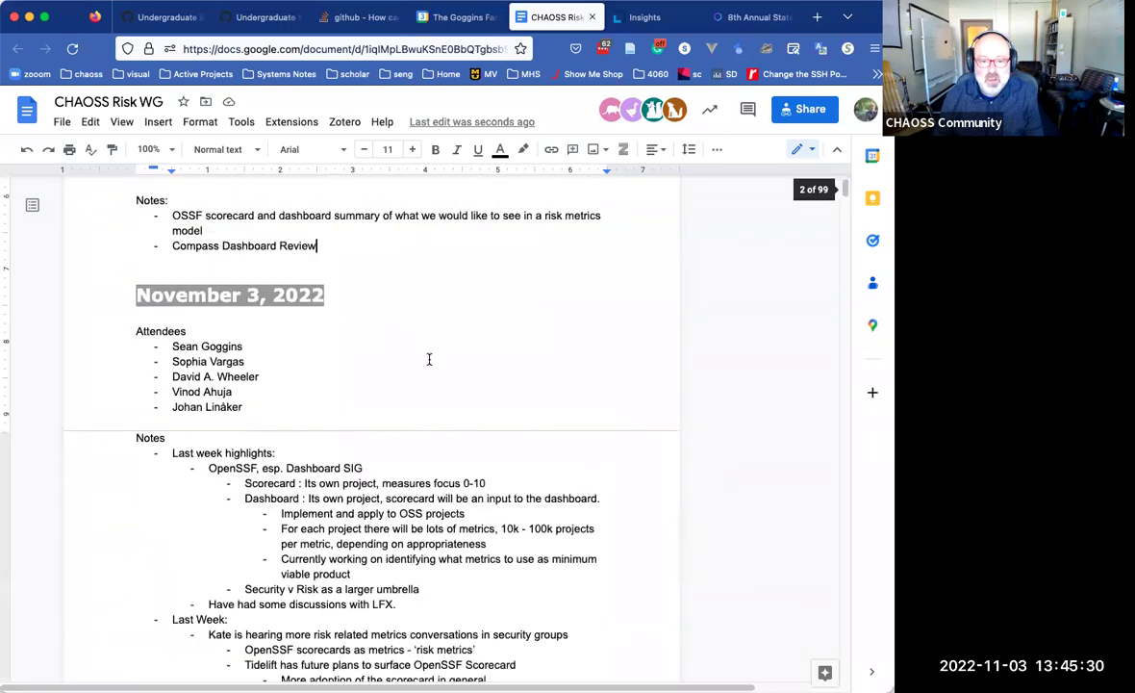
pyautogui.scroll(2, 428, 358)
pyautogui.moveTo(372, 326); pyautogui.dragTo(133, 274)
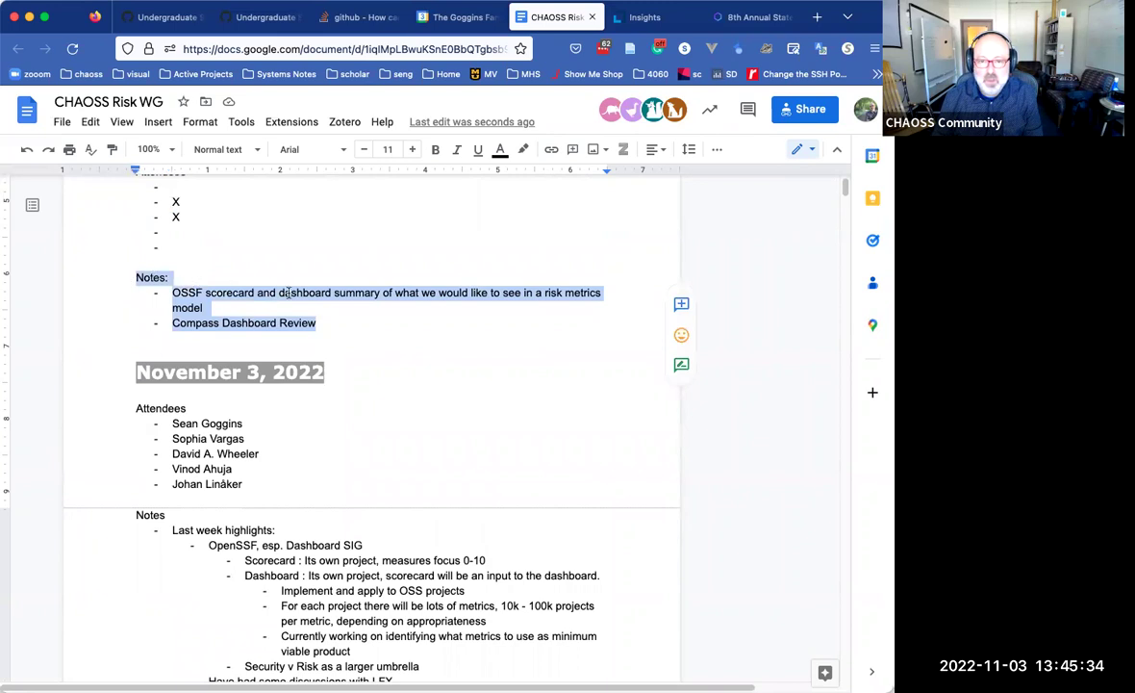
pyautogui.scroll(3, 294, 295)
pyautogui.scroll(1, 294, 295)
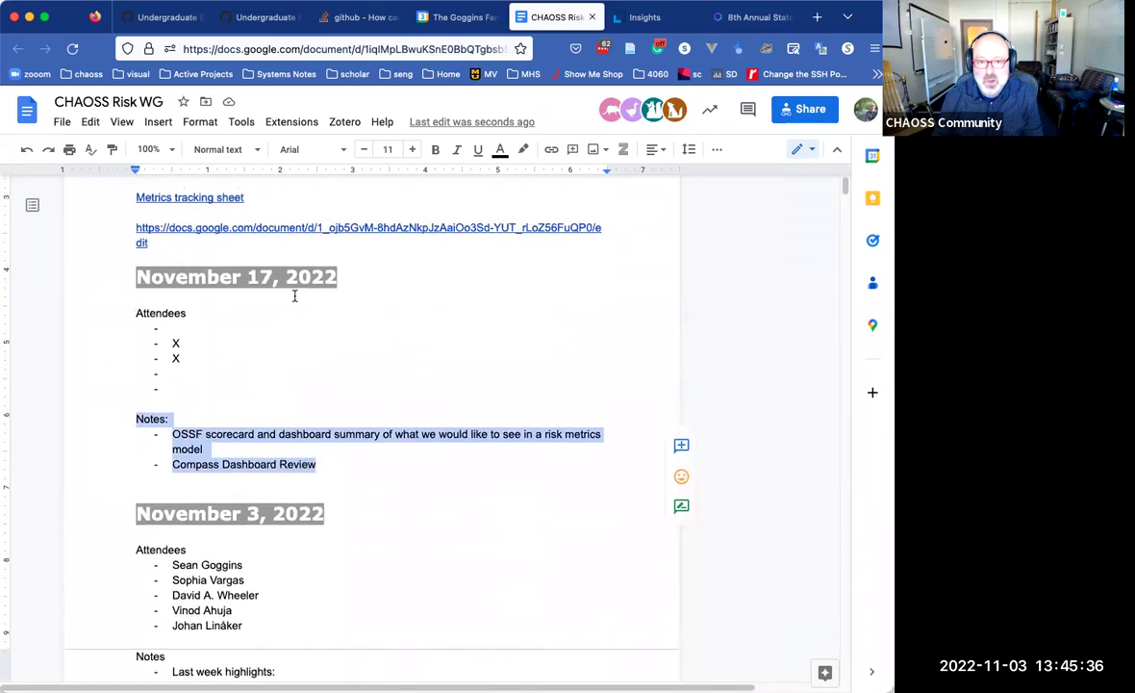